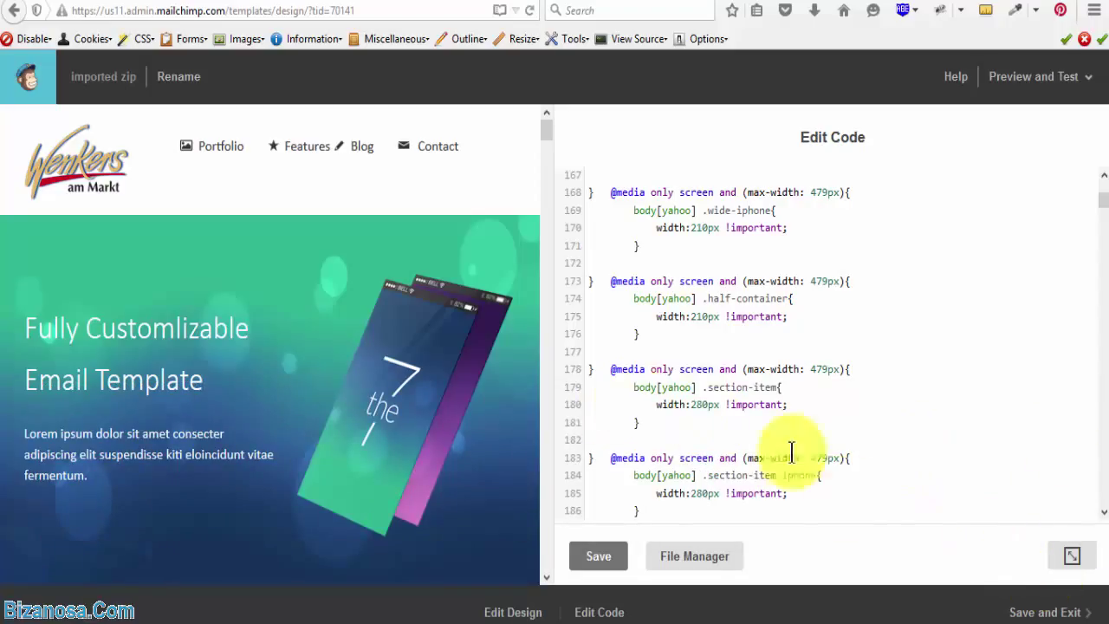
# Save and exit the imported zip template, look over the Templates list, then go to Campaigns.
pyautogui.click(1035, 612)
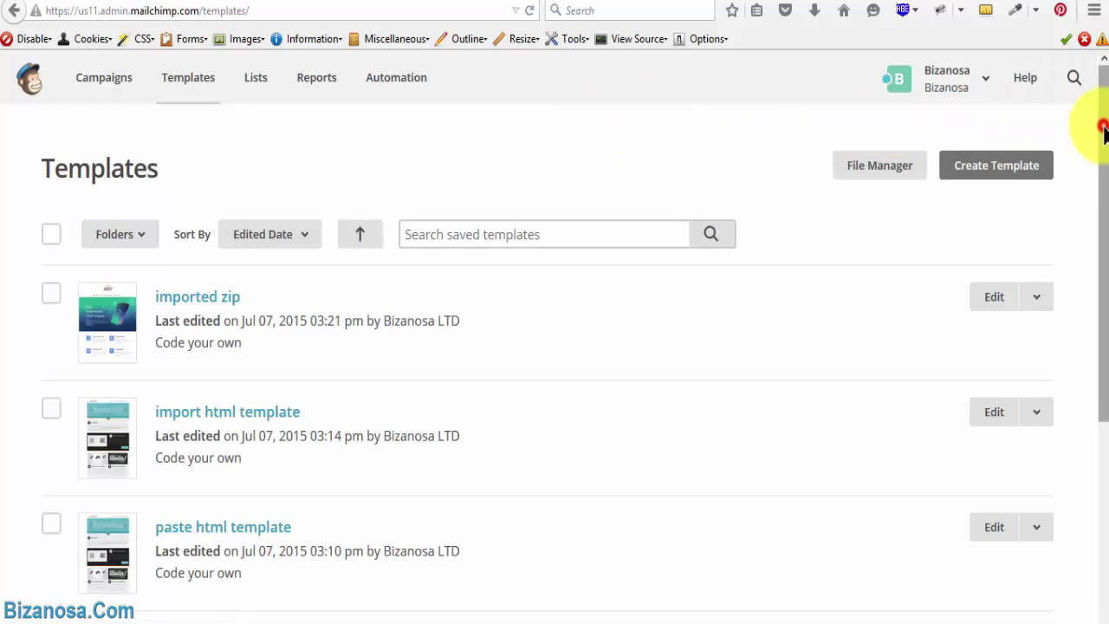
pyautogui.moveTo(1105, 130); pyautogui.dragTo(1096, 403)
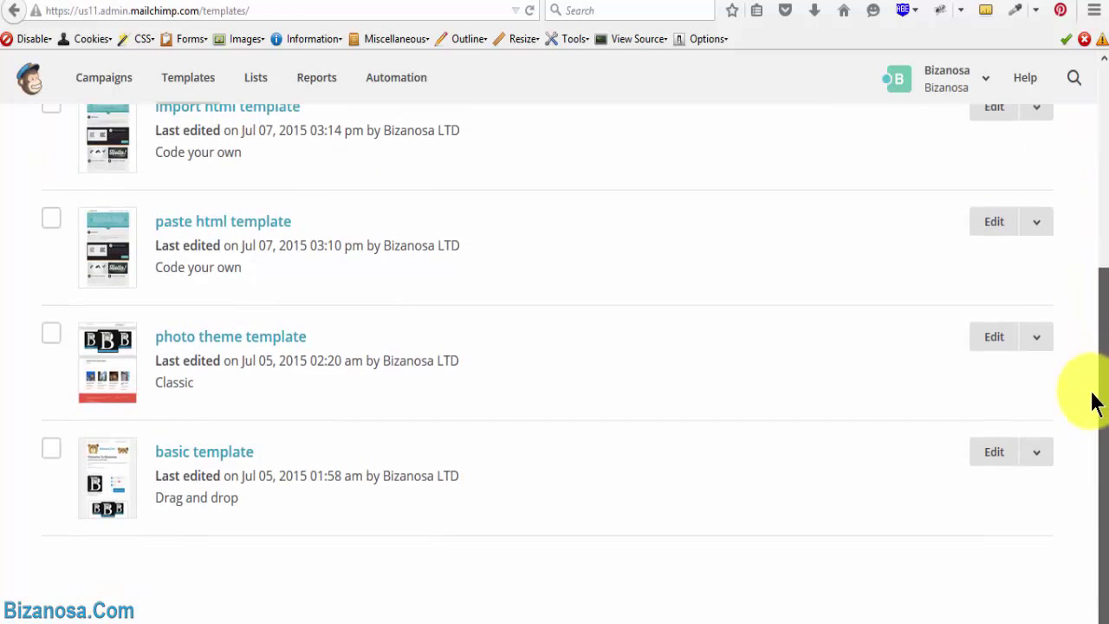
pyautogui.scroll(5, 1096, 403)
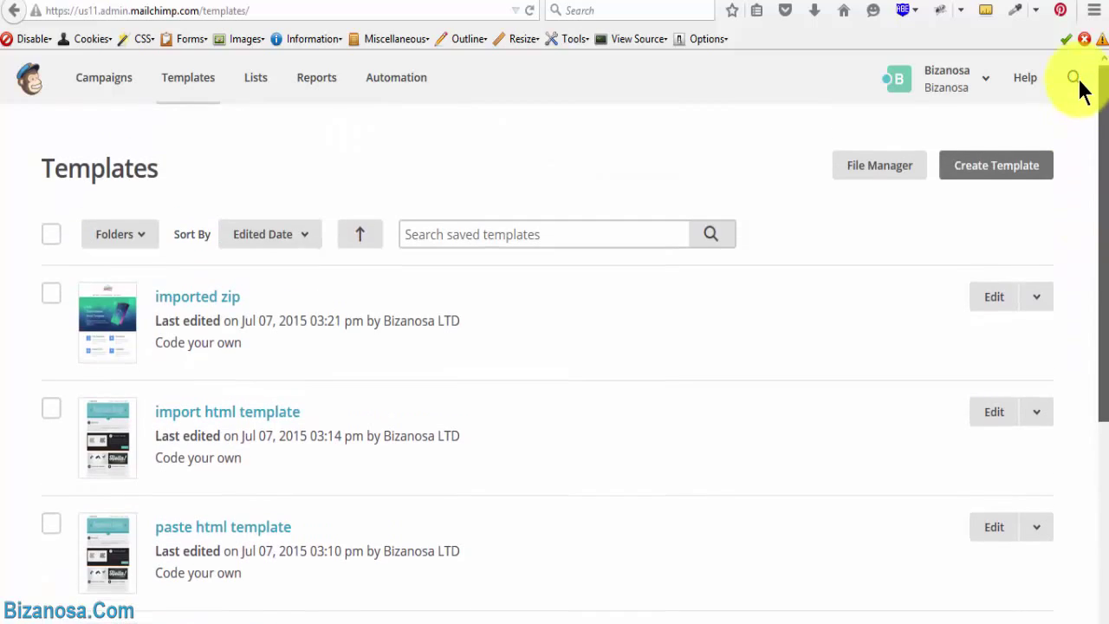
pyautogui.scroll(-3, 1087, 178)
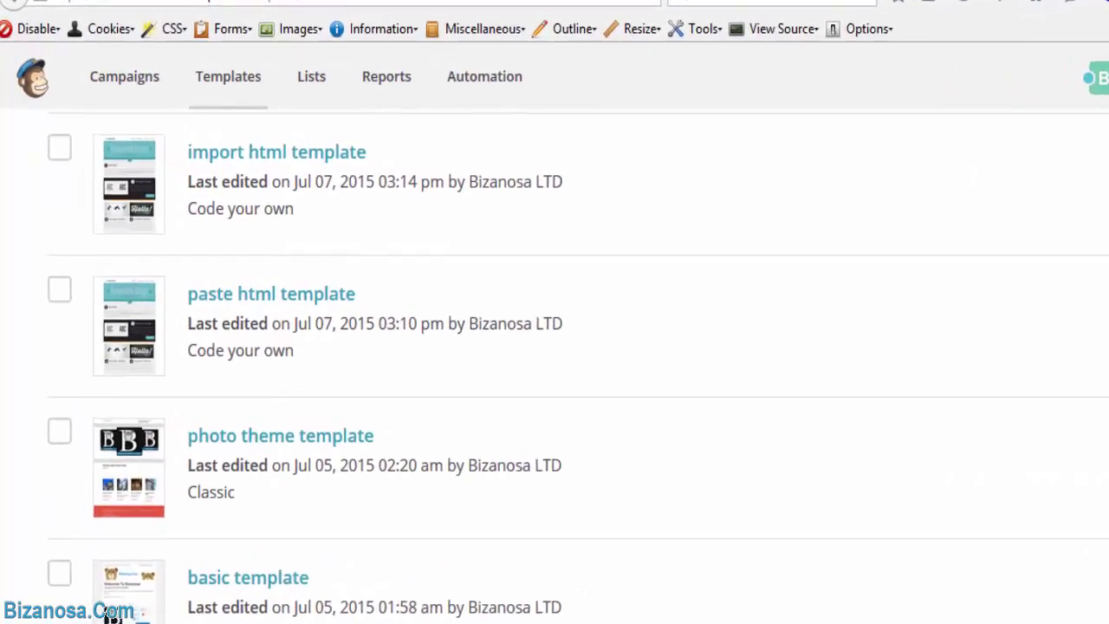
pyautogui.scroll(3, 780, 173)
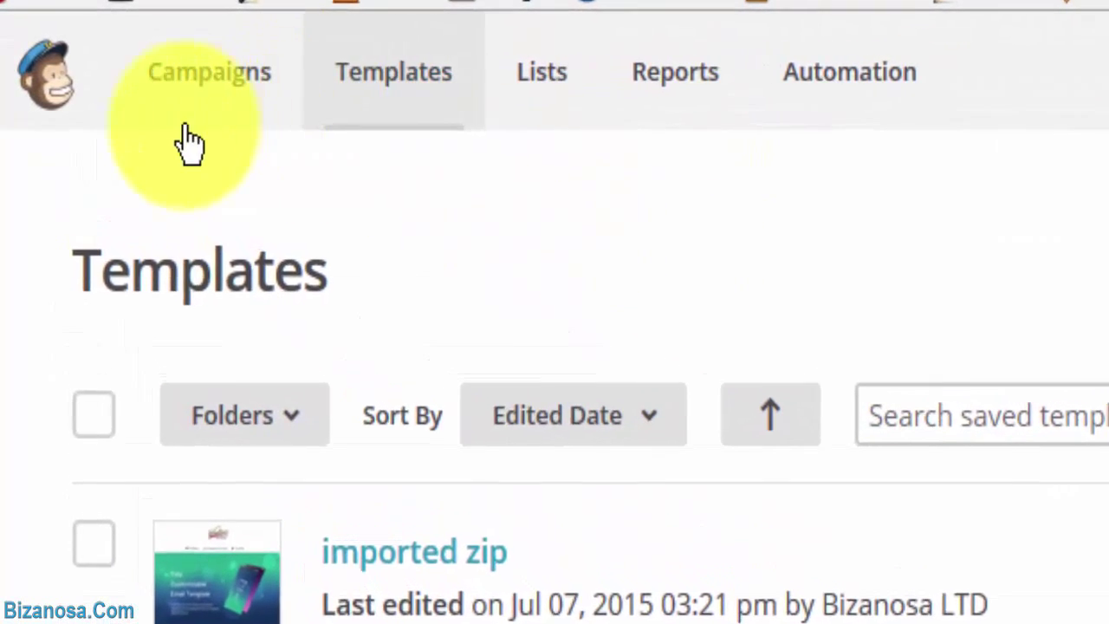
pyautogui.click(183, 72)
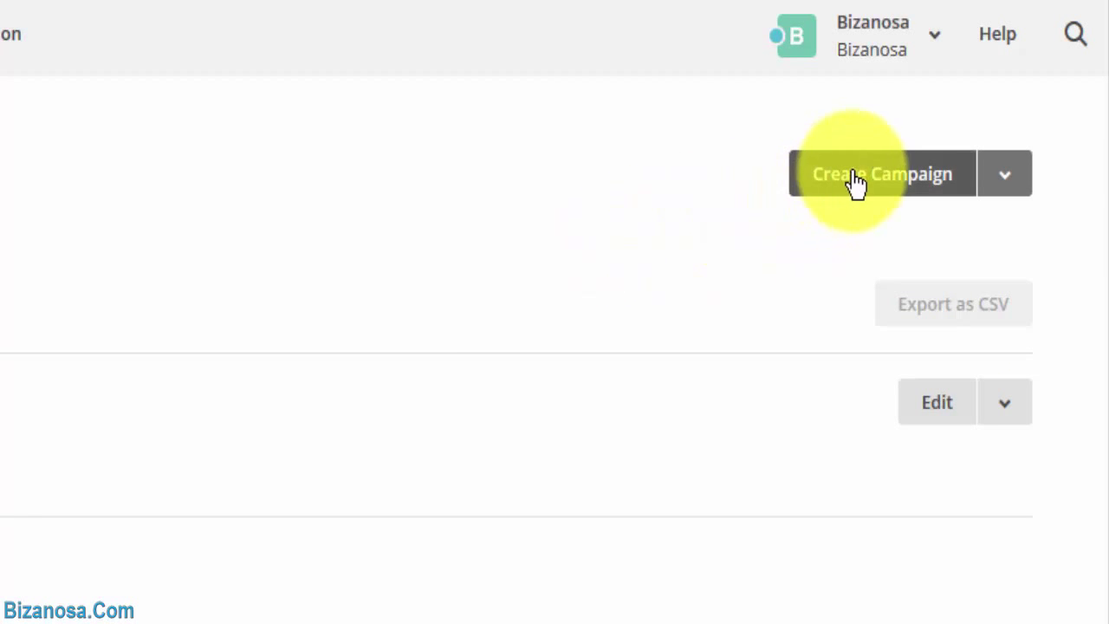
# Create a regular campaign sent to the Bizanosa 2 list's saved segment 'Mr'.
pyautogui.click(893, 178)
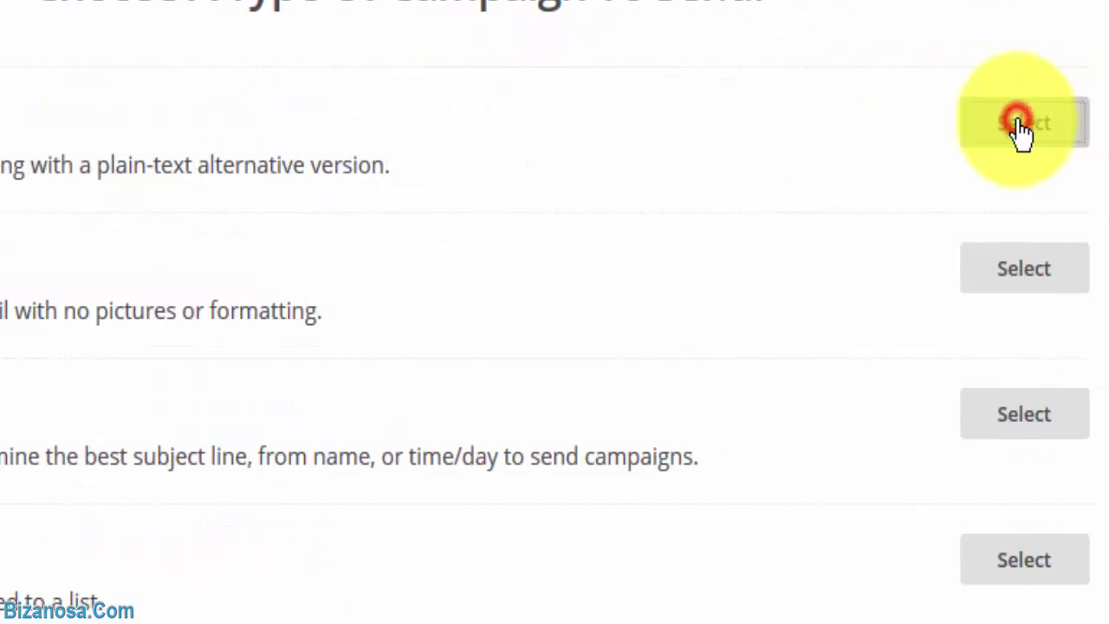
pyautogui.click(1018, 125)
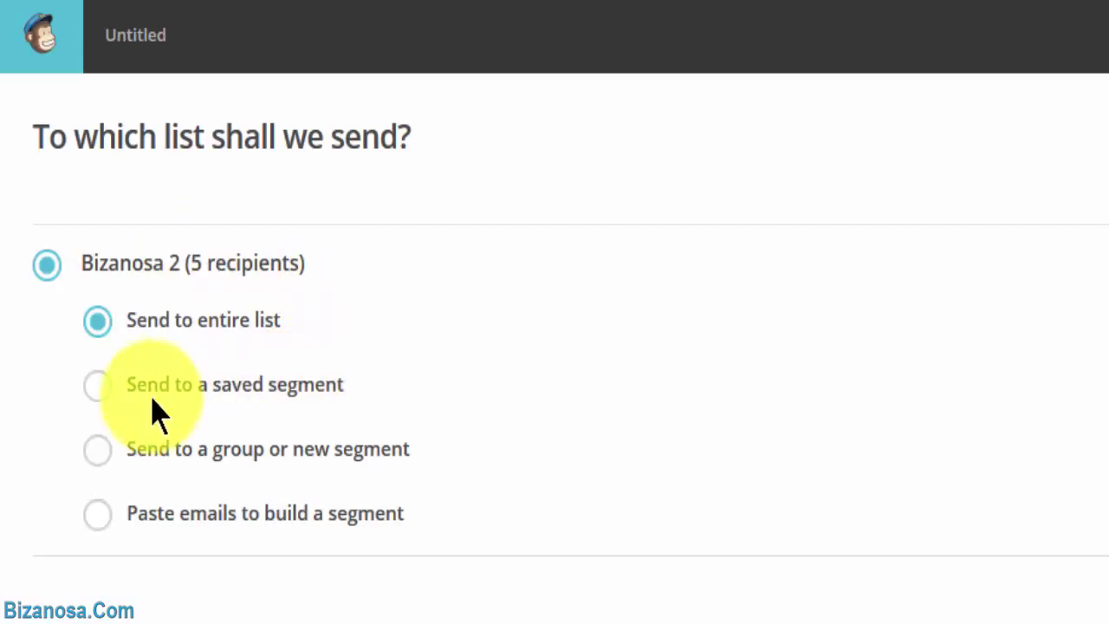
pyautogui.click(97, 386)
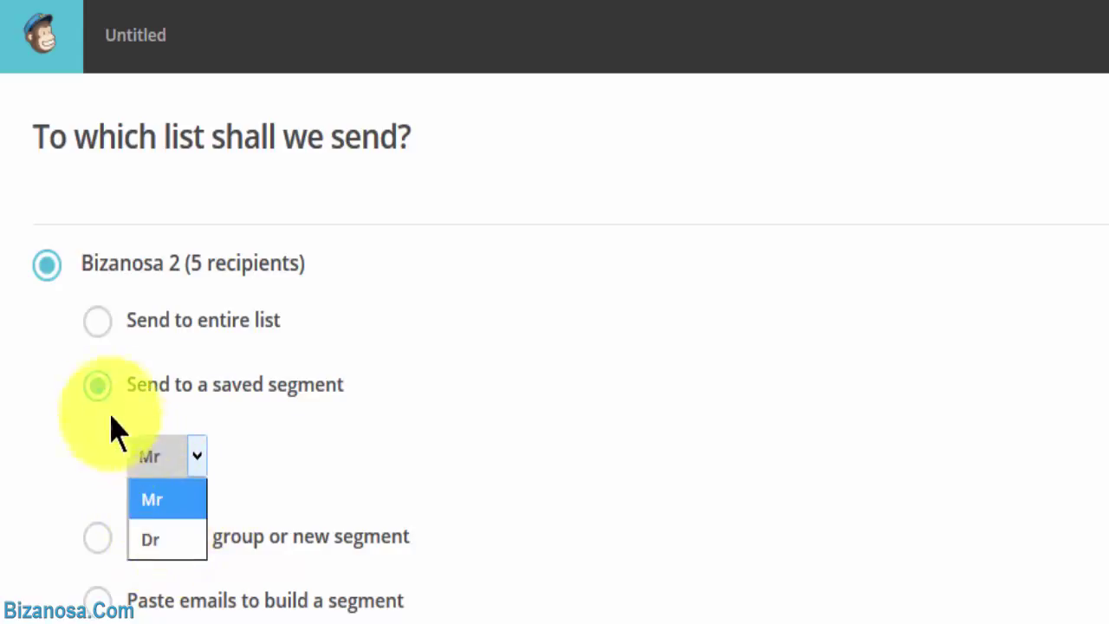
pyautogui.click(248, 448)
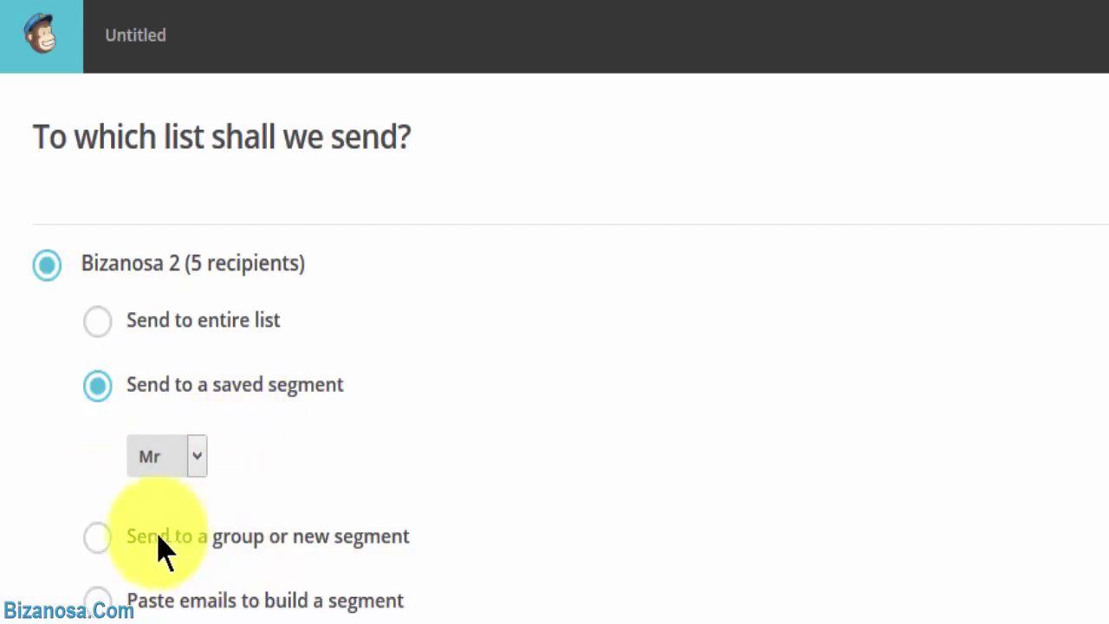
# Switch recipients to a new segment filtered on the Location field.
pyautogui.click(98, 535)
pyautogui.scroll(-2, 102, 528)
pyautogui.scroll(-1, 339, 391)
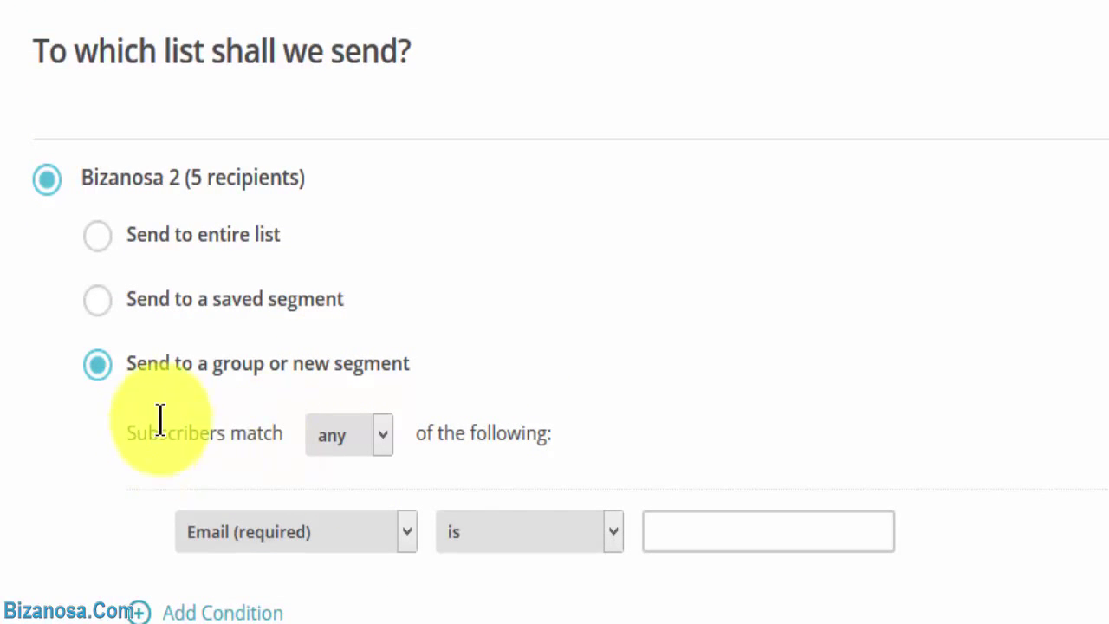
pyautogui.scroll(-1, 463, 428)
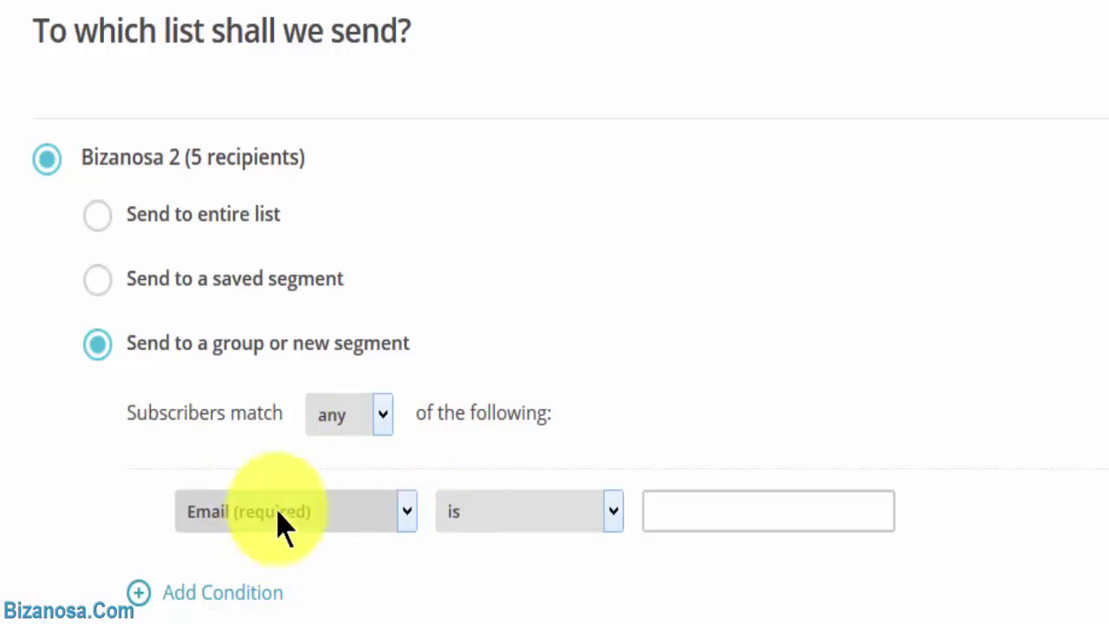
pyautogui.click(384, 411)
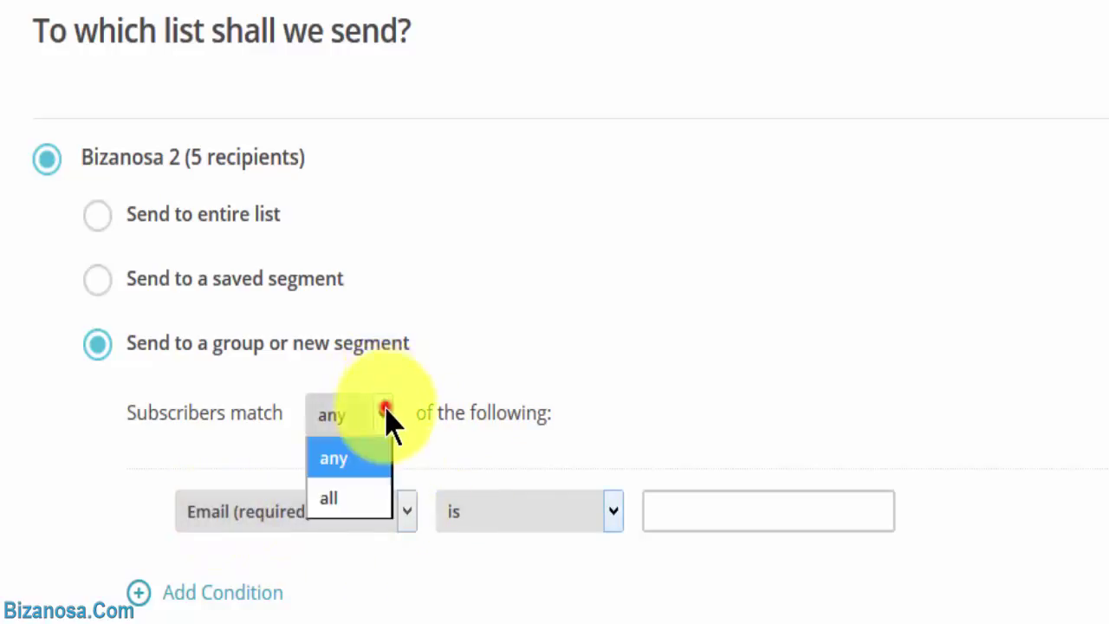
pyautogui.click(442, 417)
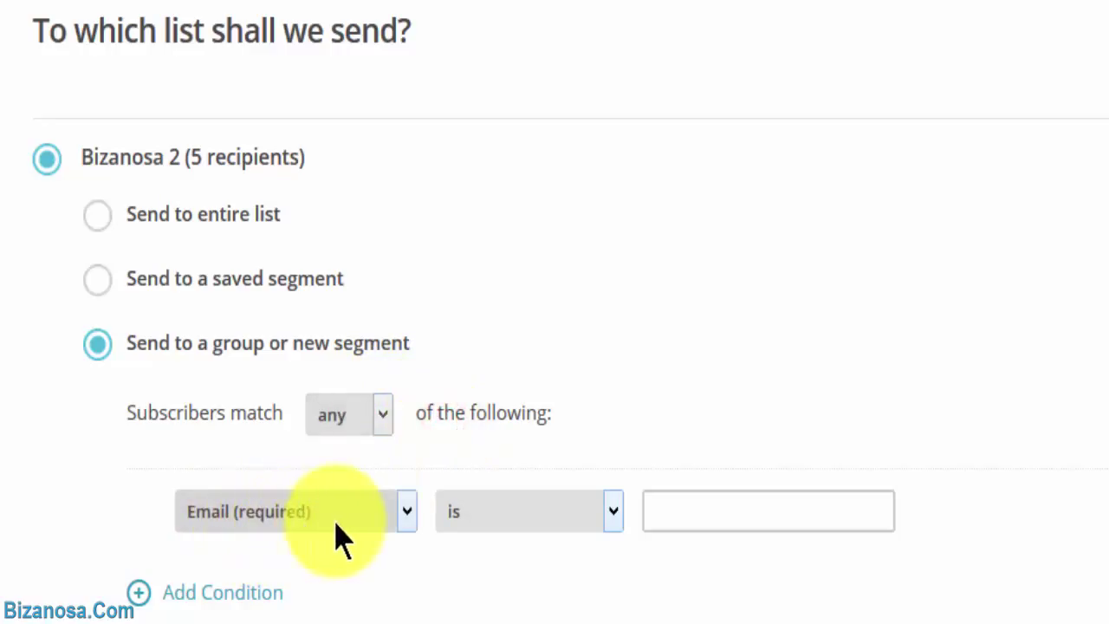
pyautogui.click(372, 518)
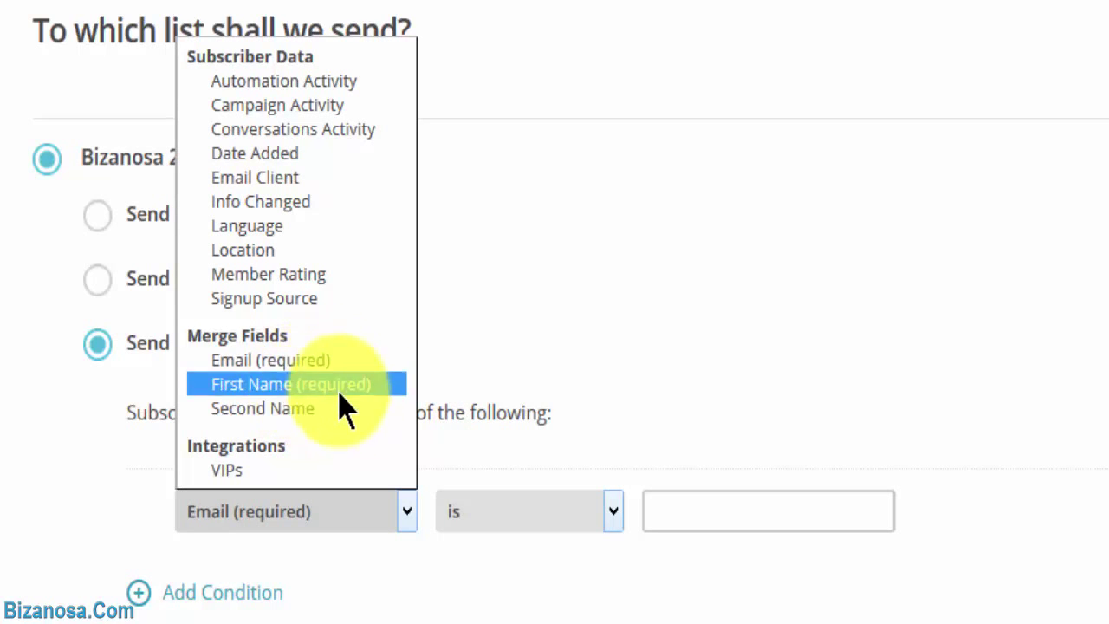
pyautogui.click(277, 250)
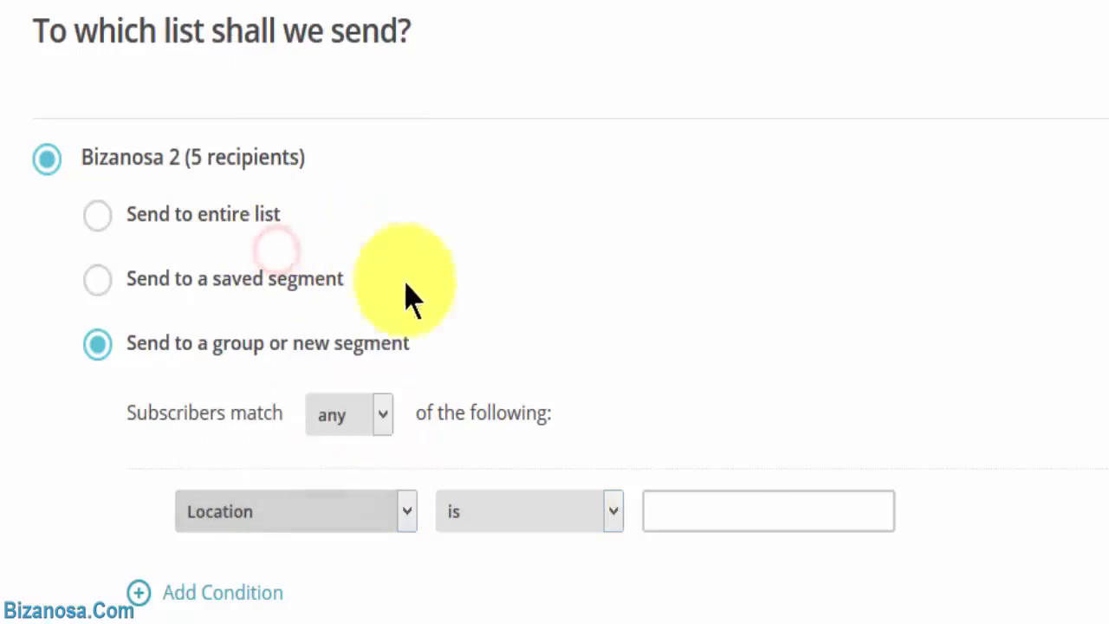
# Require all conditions to match and set Location within 25 miles of Nairobi Kenya.
pyautogui.click(382, 414)
pyautogui.click(372, 498)
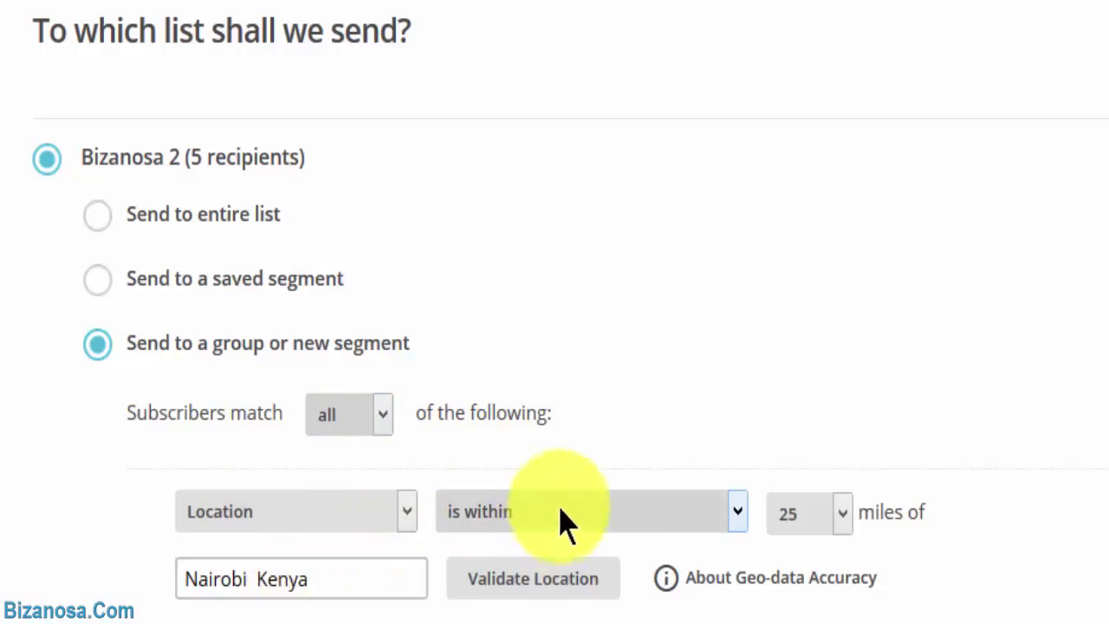
pyautogui.click(840, 513)
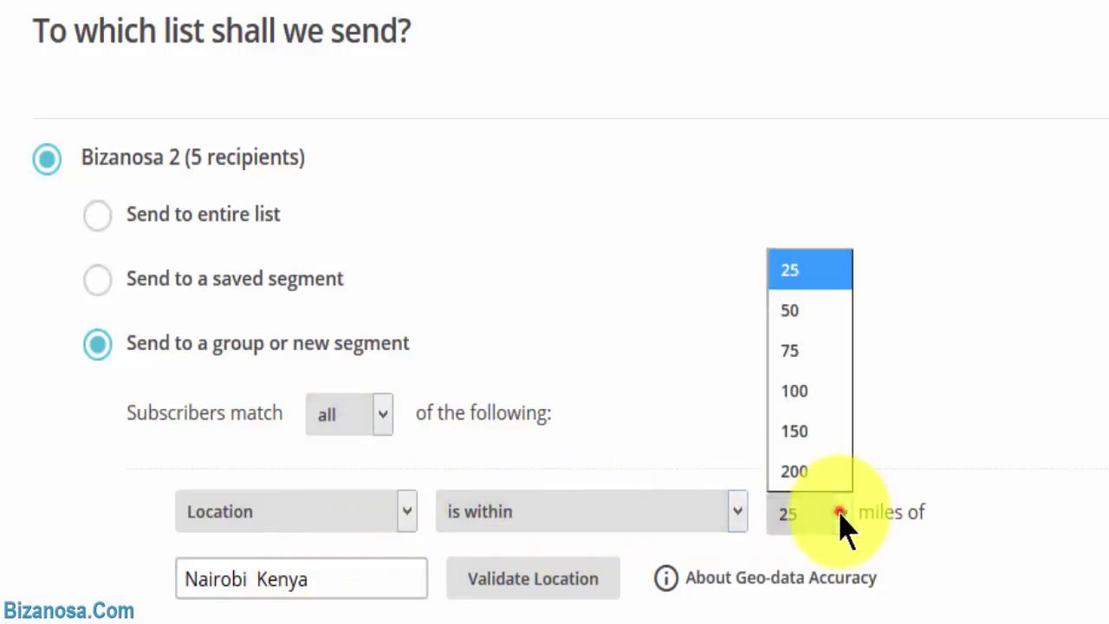
pyautogui.click(738, 511)
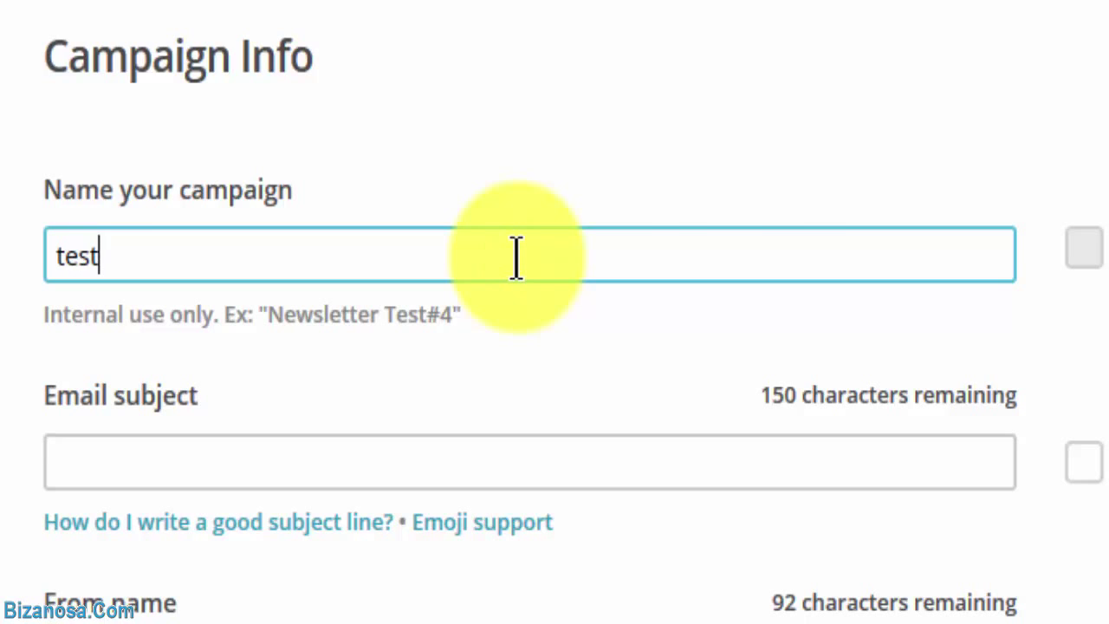
pyautogui.click(586, 472)
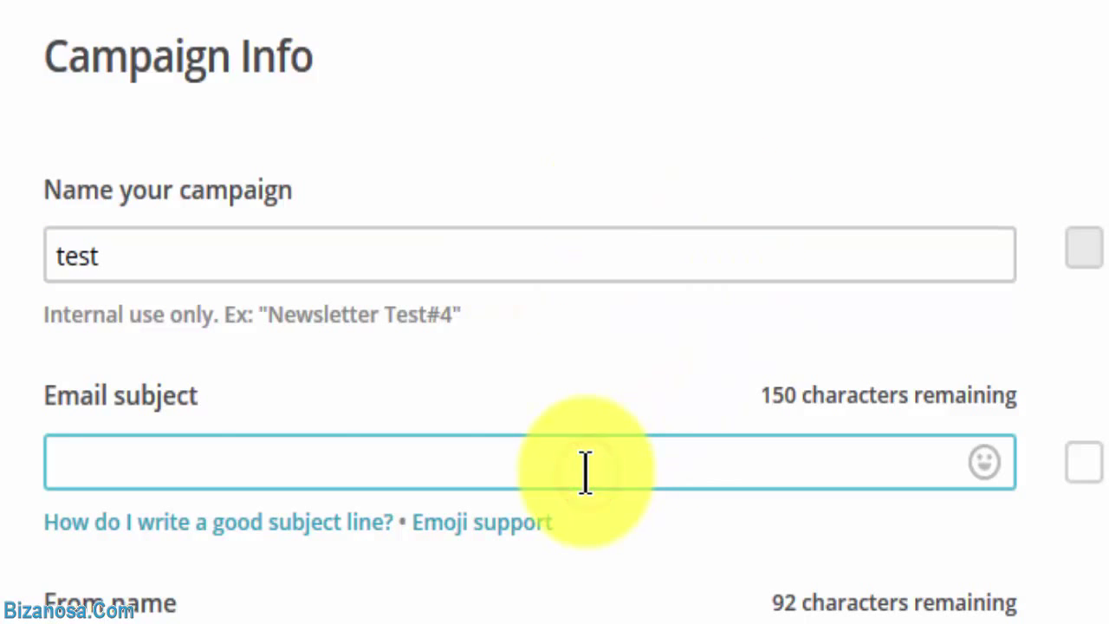
pyautogui.write('test')
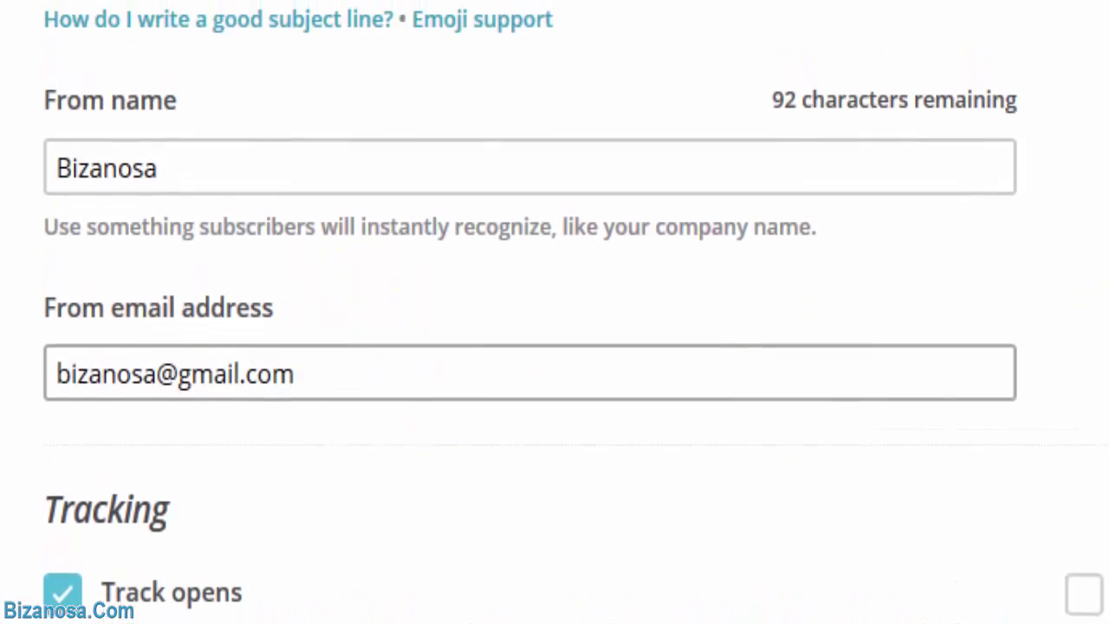
pyautogui.scroll(-2, 555, 347)
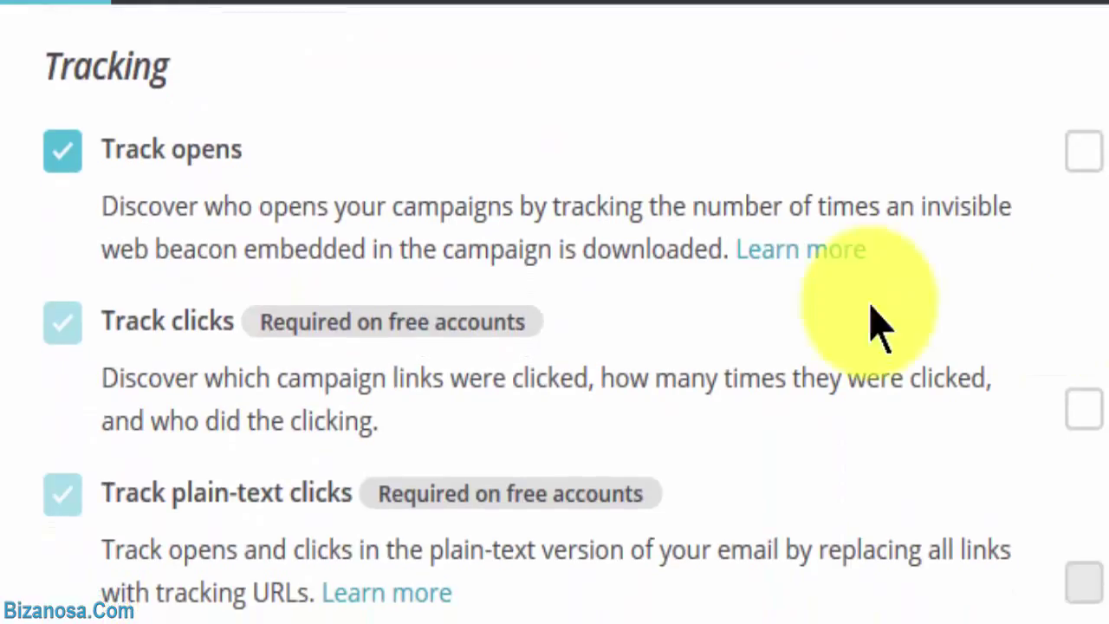
pyautogui.click(154, 156)
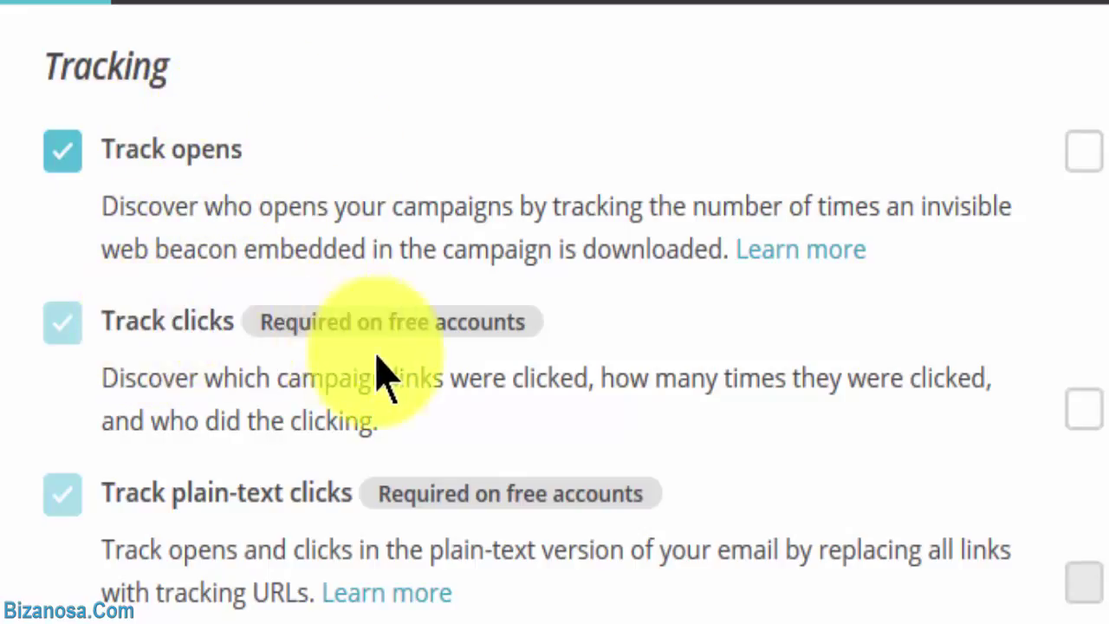
pyautogui.scroll(-3, 355, 607)
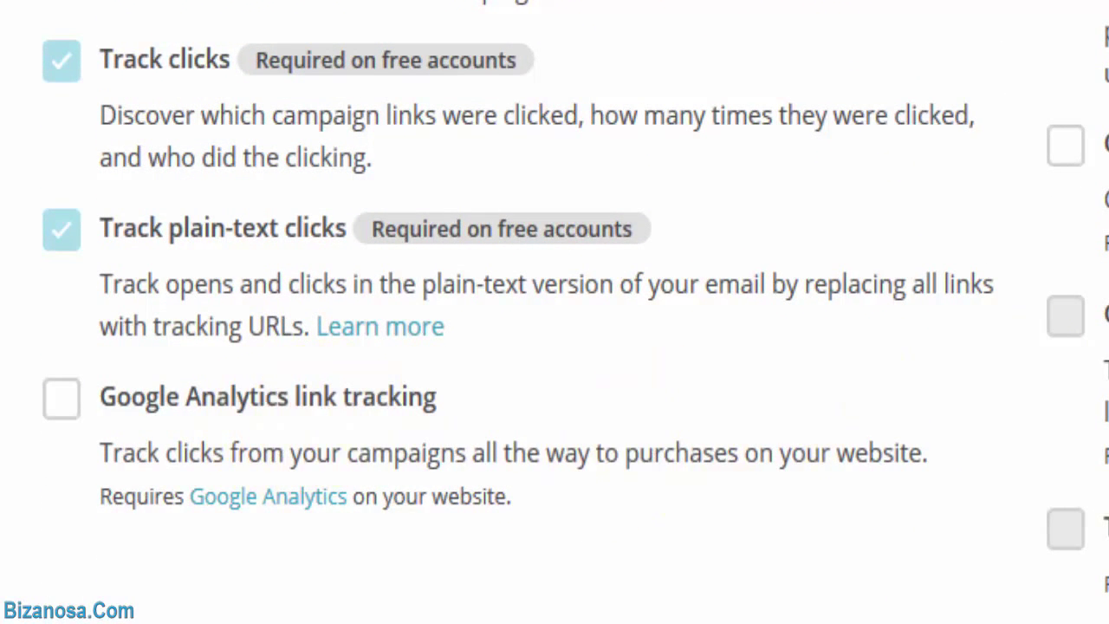
pyautogui.scroll(-5, 555, 347)
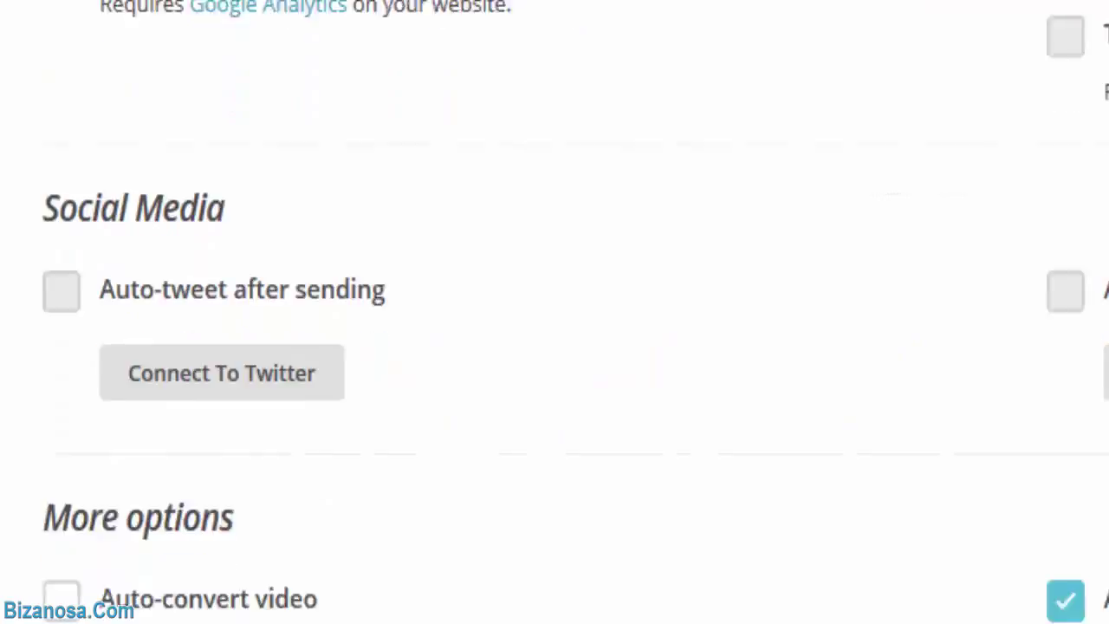
pyautogui.scroll(-2, 555, 347)
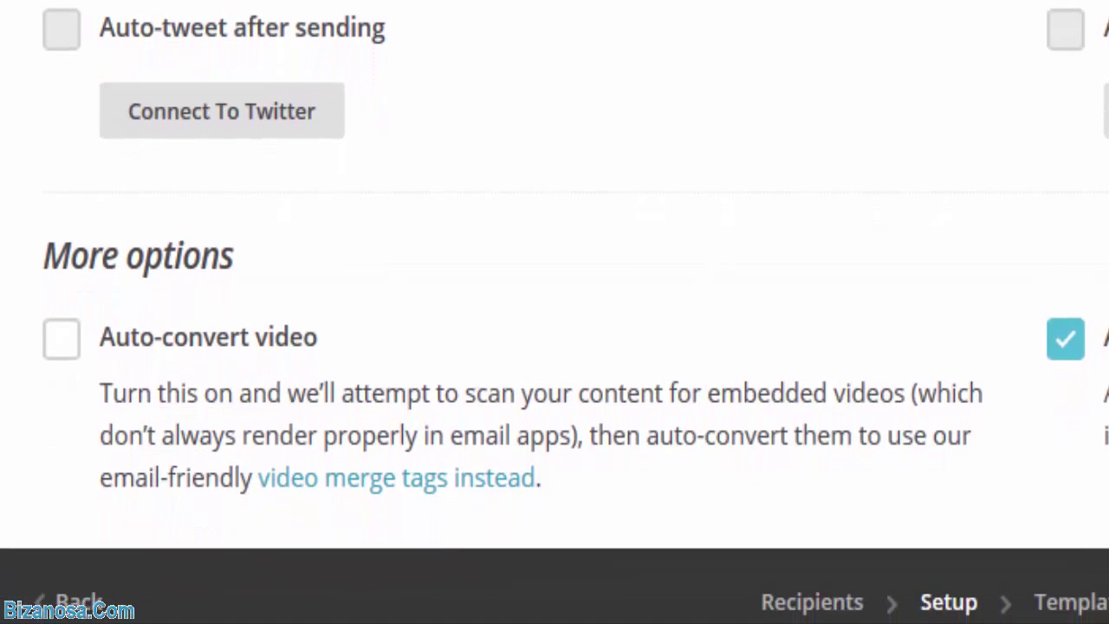
# Enable 'Personalize the To: field' with the *|FNAME|* merge tag.
pyautogui.moveTo(1104, 472); pyautogui.dragTo(1100, 312)
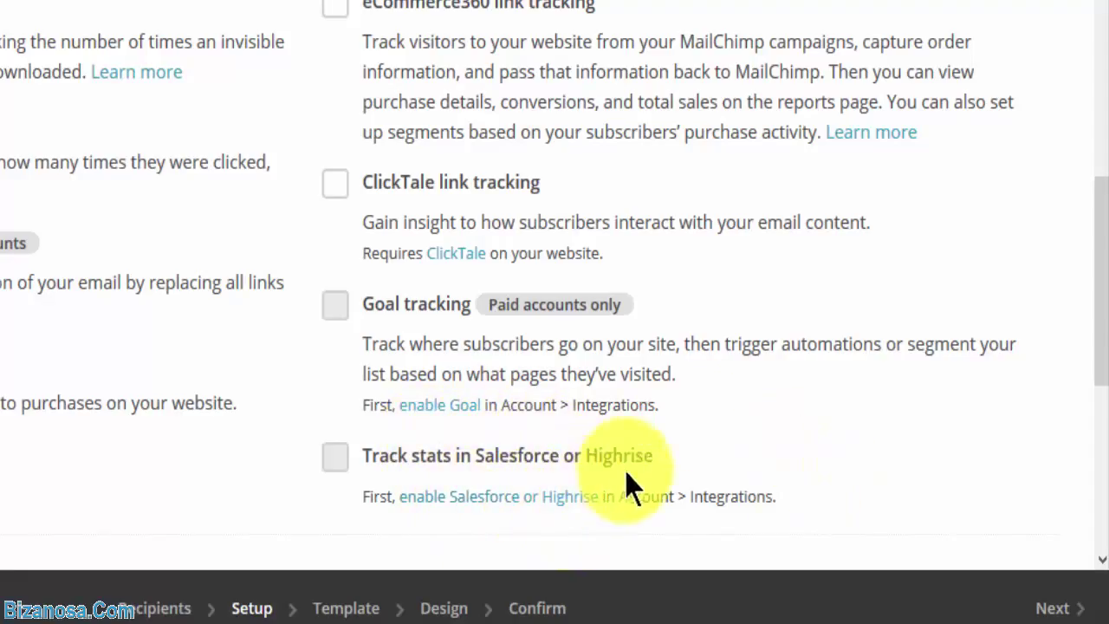
pyautogui.moveTo(1100, 294); pyautogui.dragTo(1101, 240)
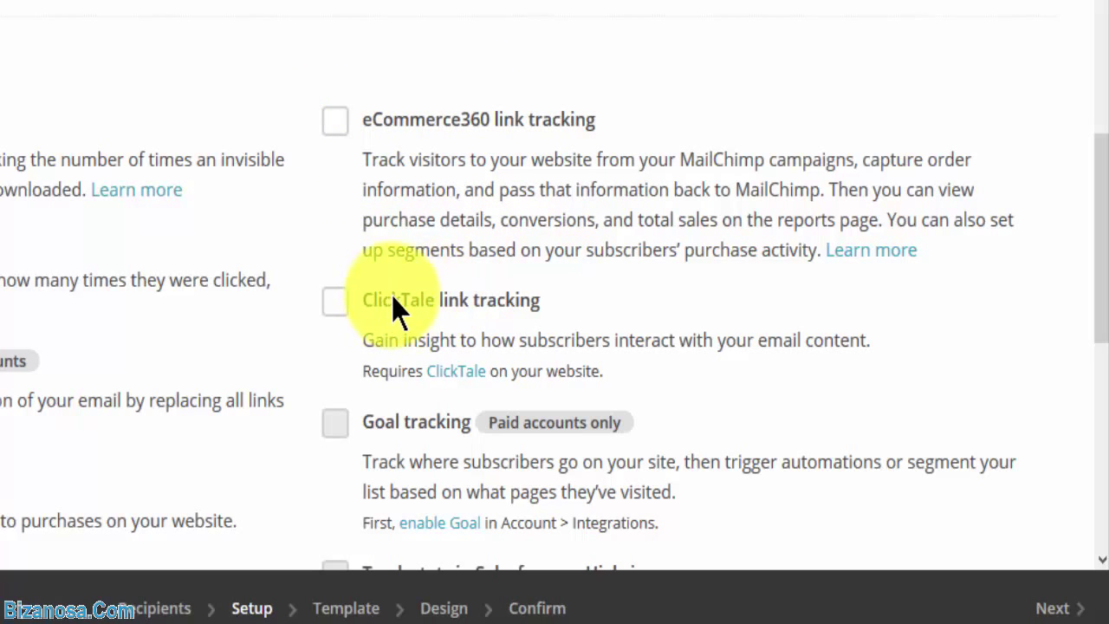
pyautogui.moveTo(1104, 277); pyautogui.dragTo(1106, 241)
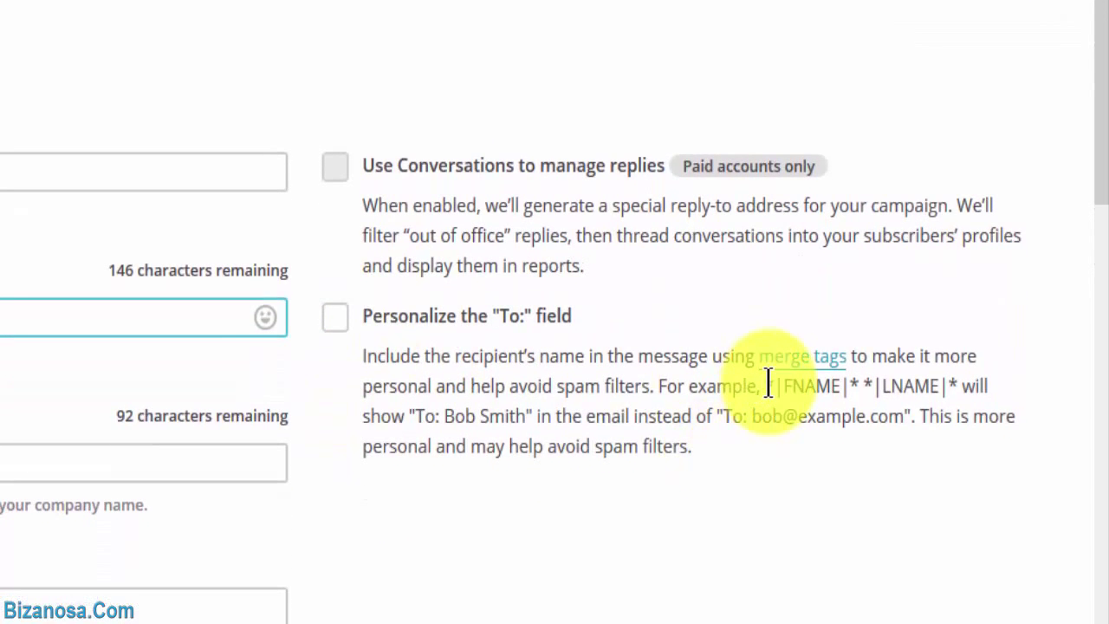
pyautogui.click(335, 317)
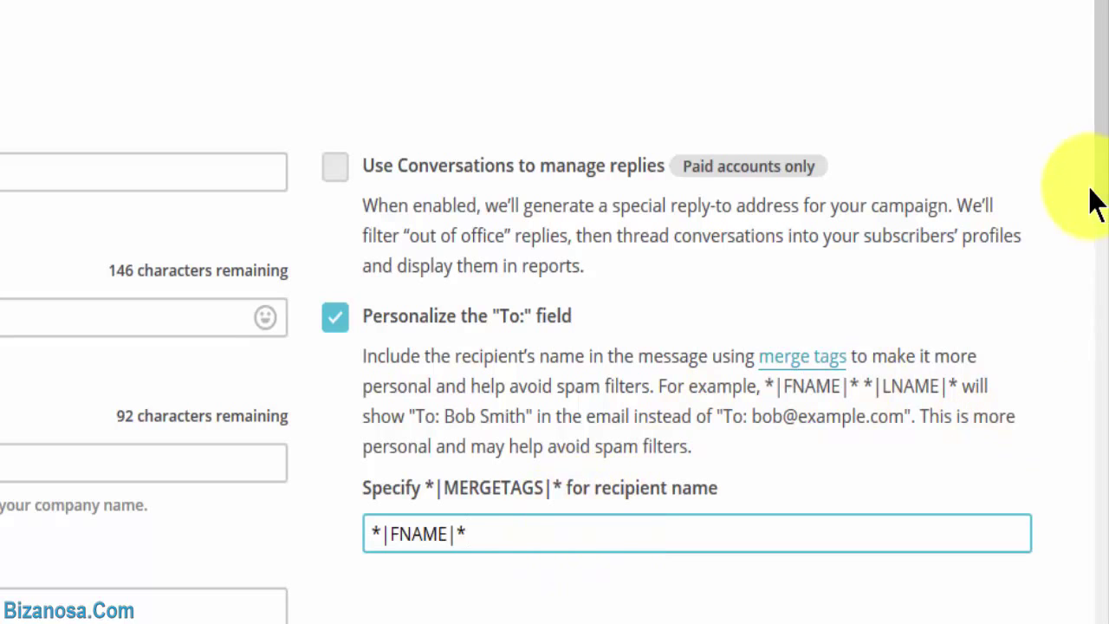
pyautogui.moveTo(1098, 139); pyautogui.dragTo(1088, 507)
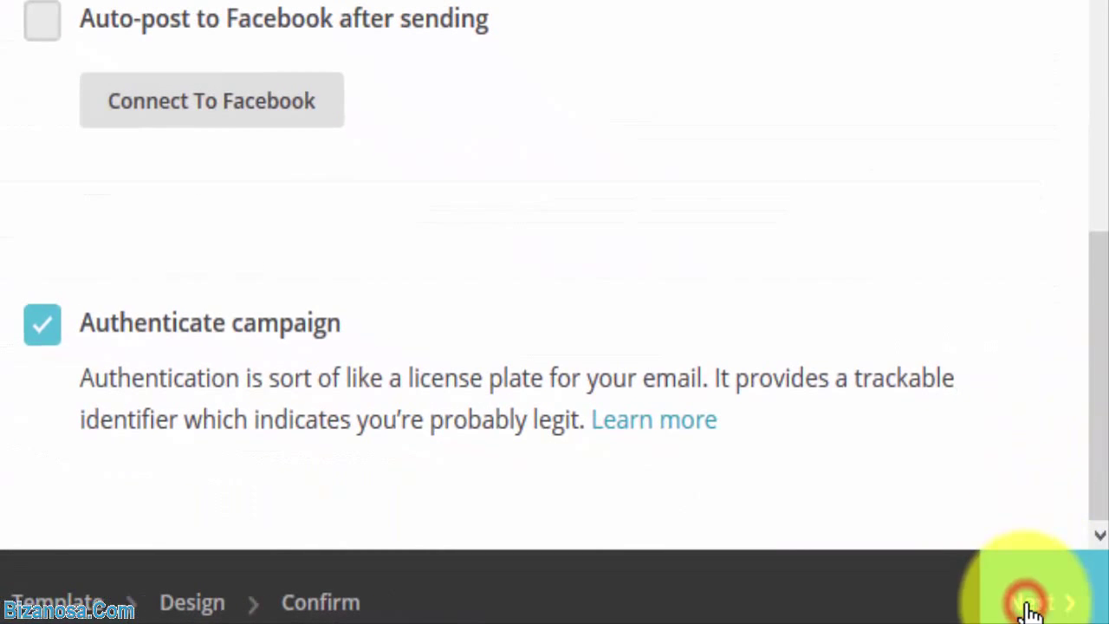
# Choose the saved 'basic template' from Saved Templates as the campaign design.
pyautogui.click(1029, 611)
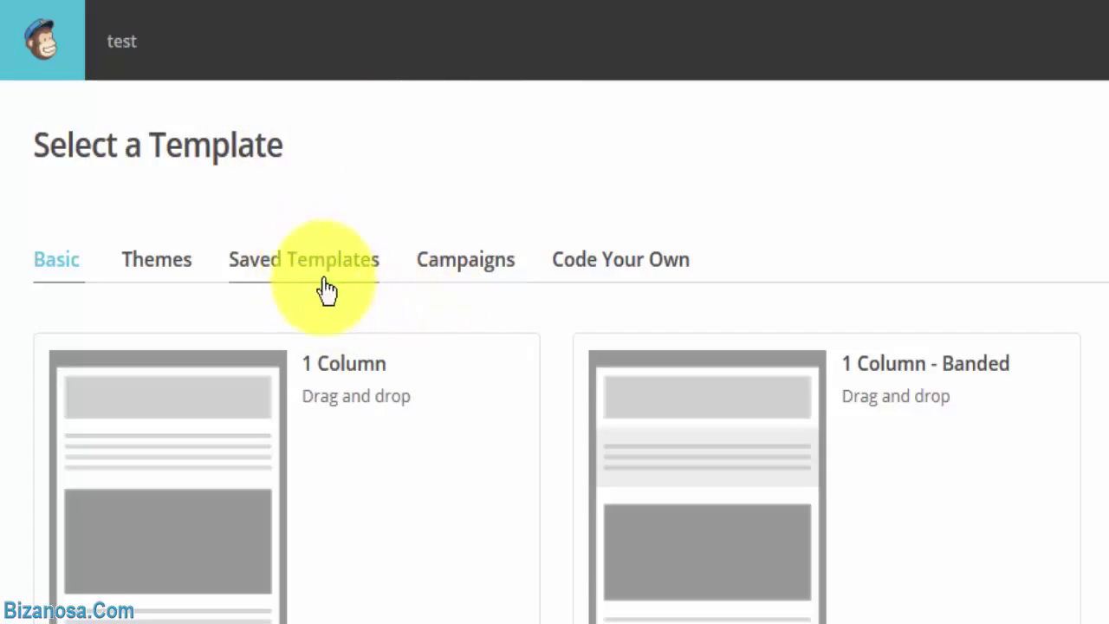
pyautogui.click(300, 271)
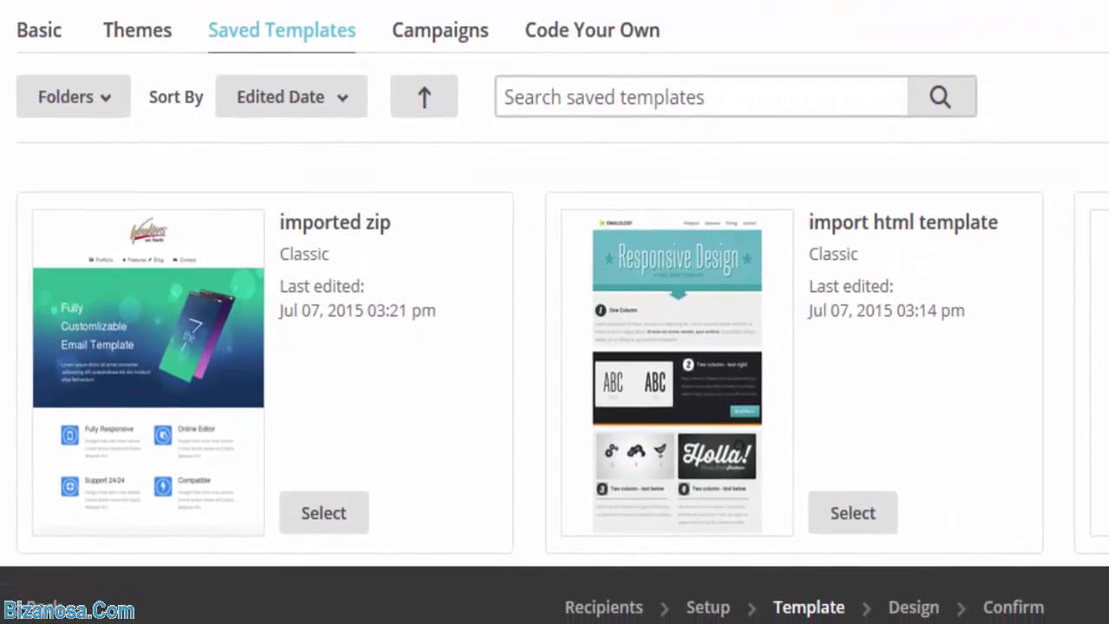
pyautogui.scroll(-5, 1105, 34)
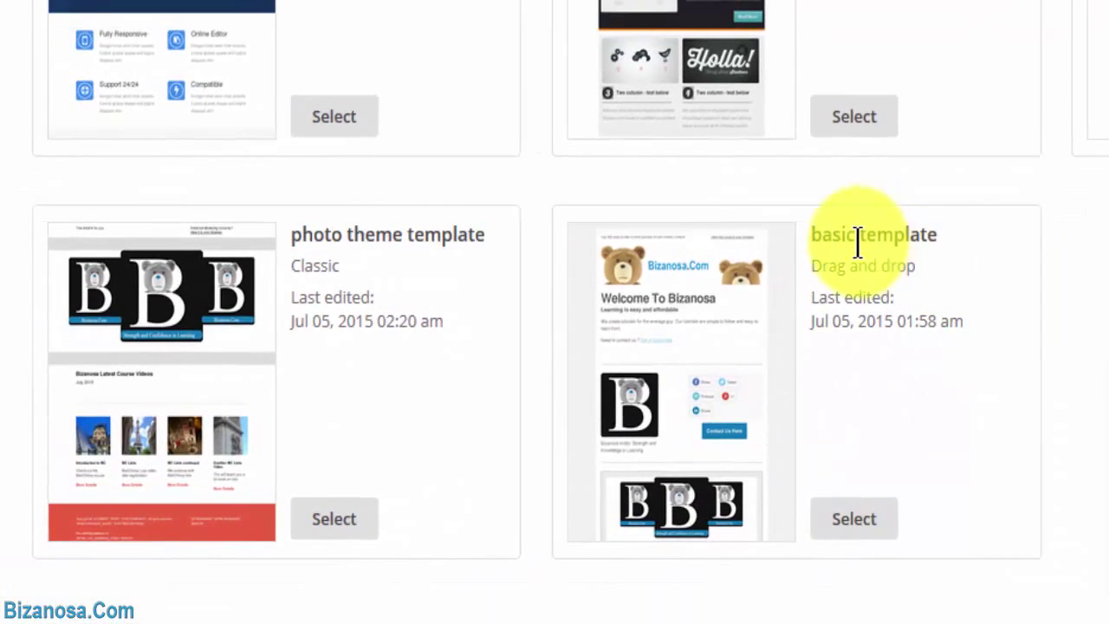
pyautogui.click(853, 520)
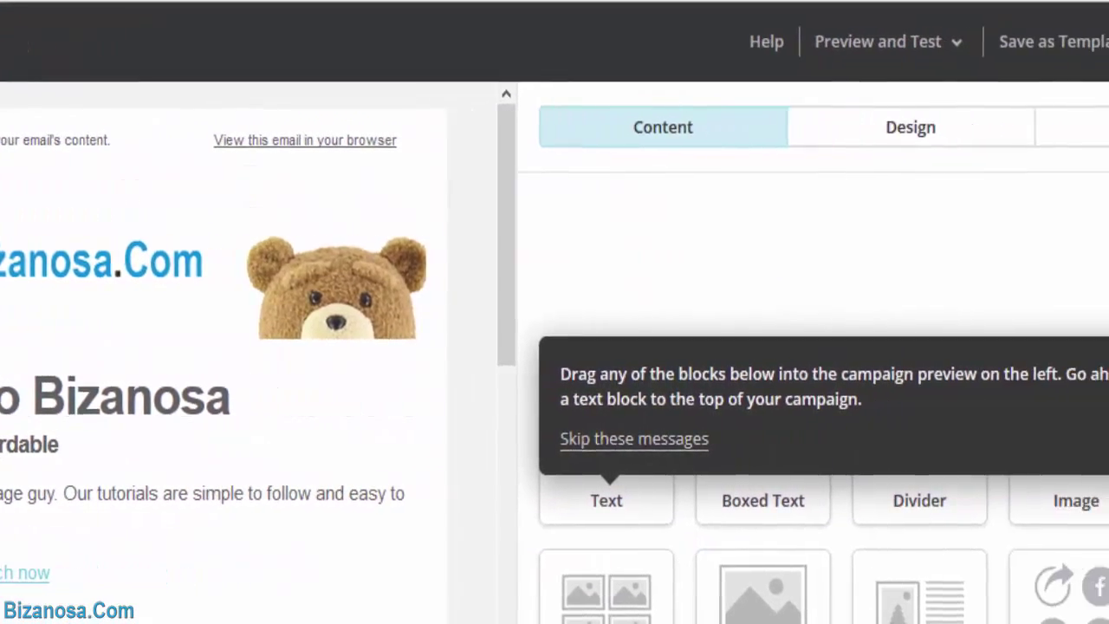
# Advance from the design editor to the campaign's Confirm step.
pyautogui.scroll(-2, 1089, 297)
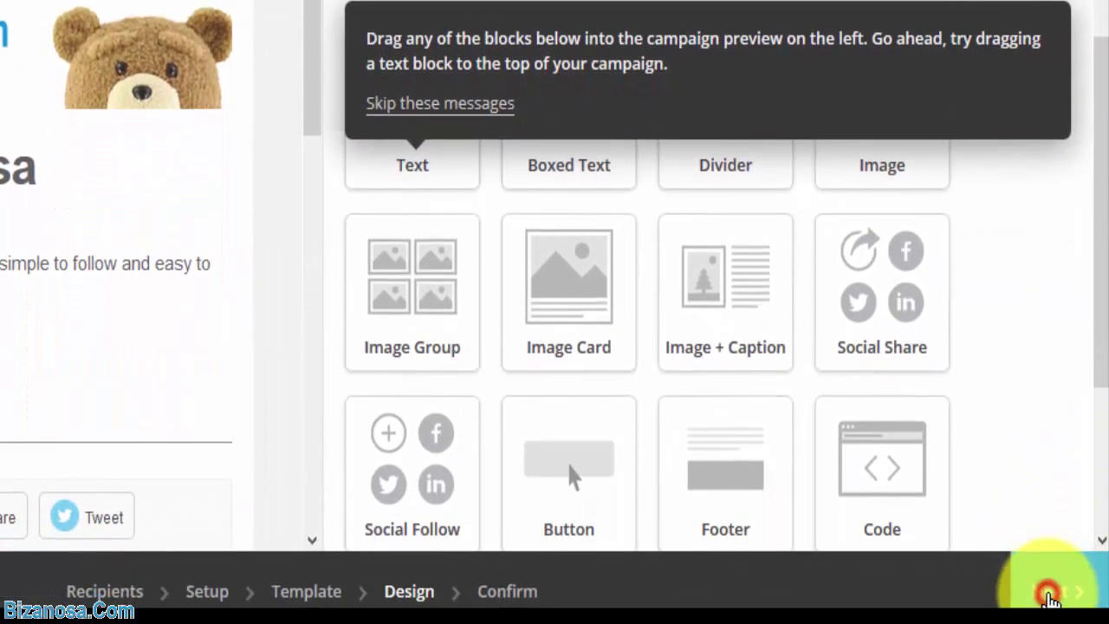
pyautogui.click(1048, 594)
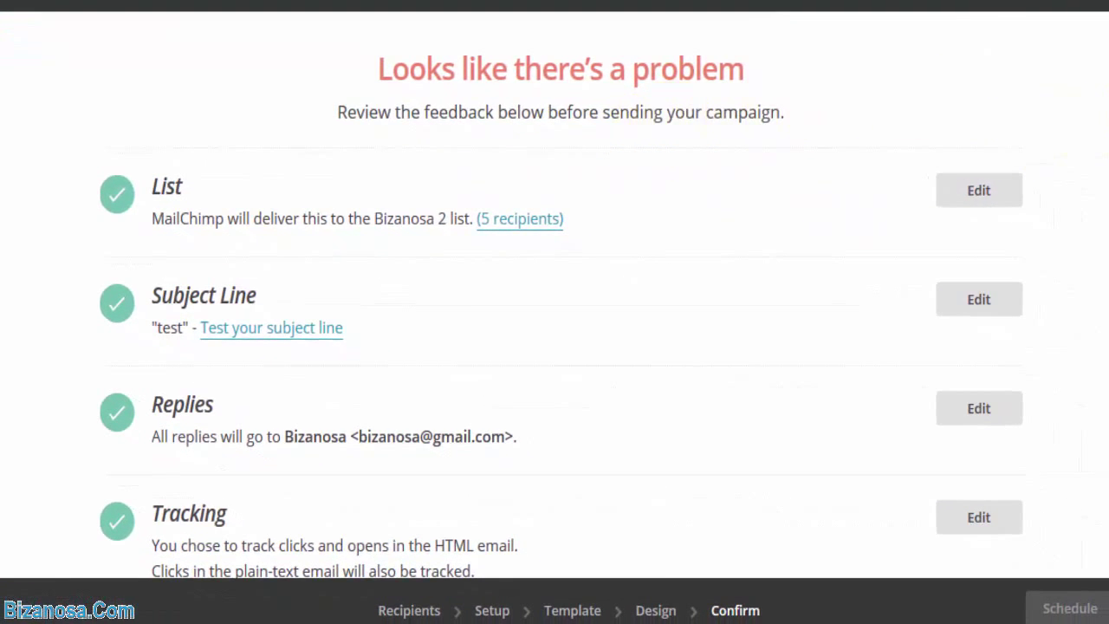
pyautogui.scroll(-5, 554, 295)
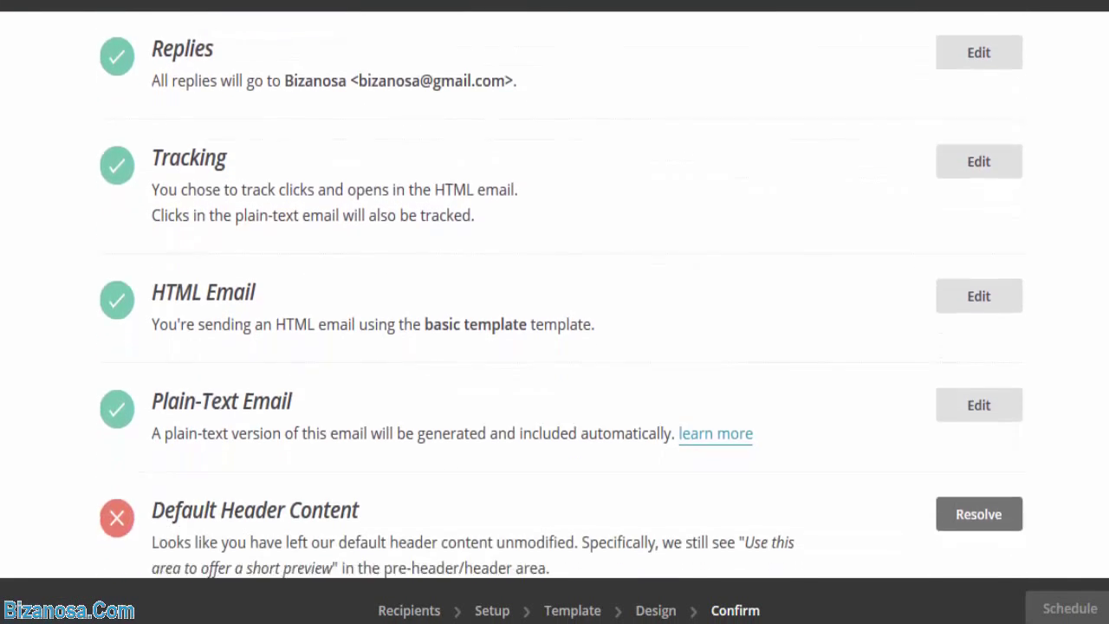
pyautogui.scroll(-3, 555, 294)
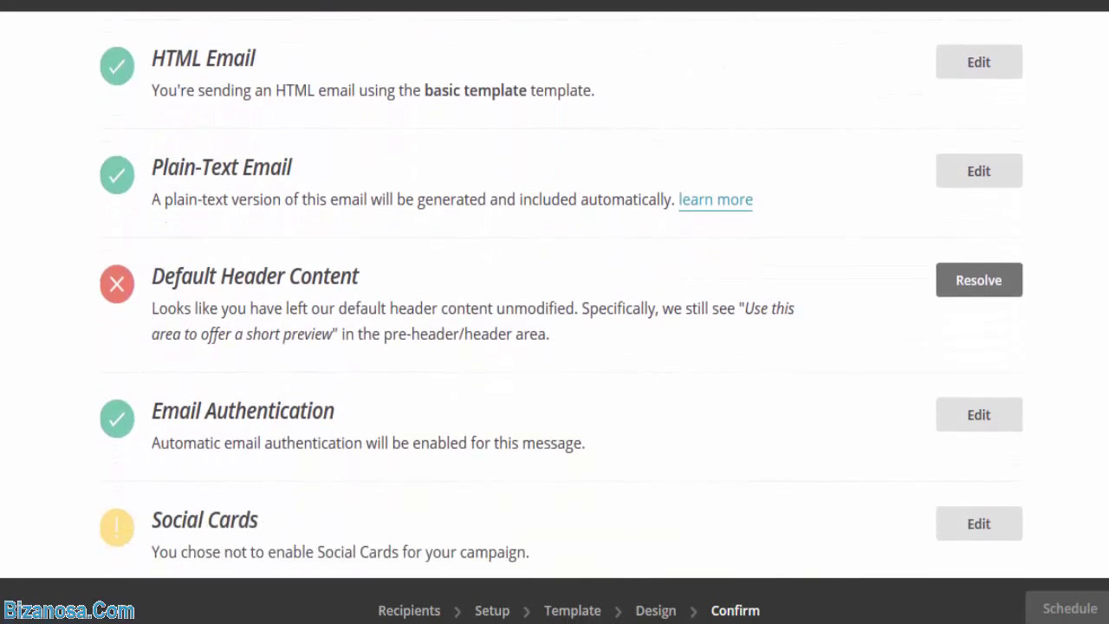
pyautogui.scroll(-1, 555, 294)
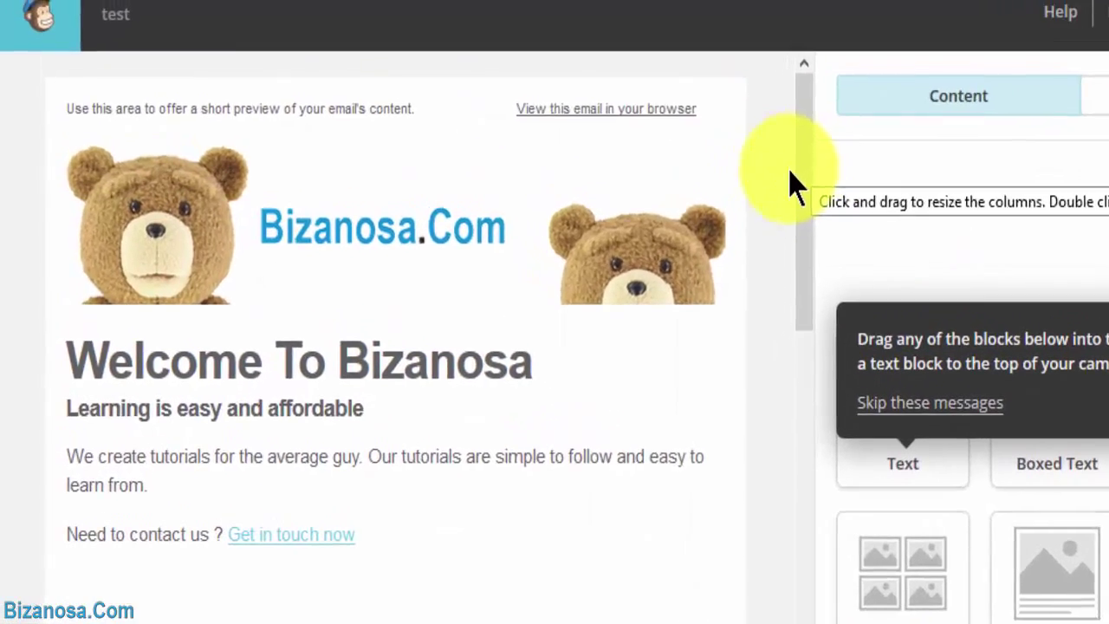
# Delete the default pre-header preview sentence and return to the Confirm review.
pyautogui.moveTo(398, 80)
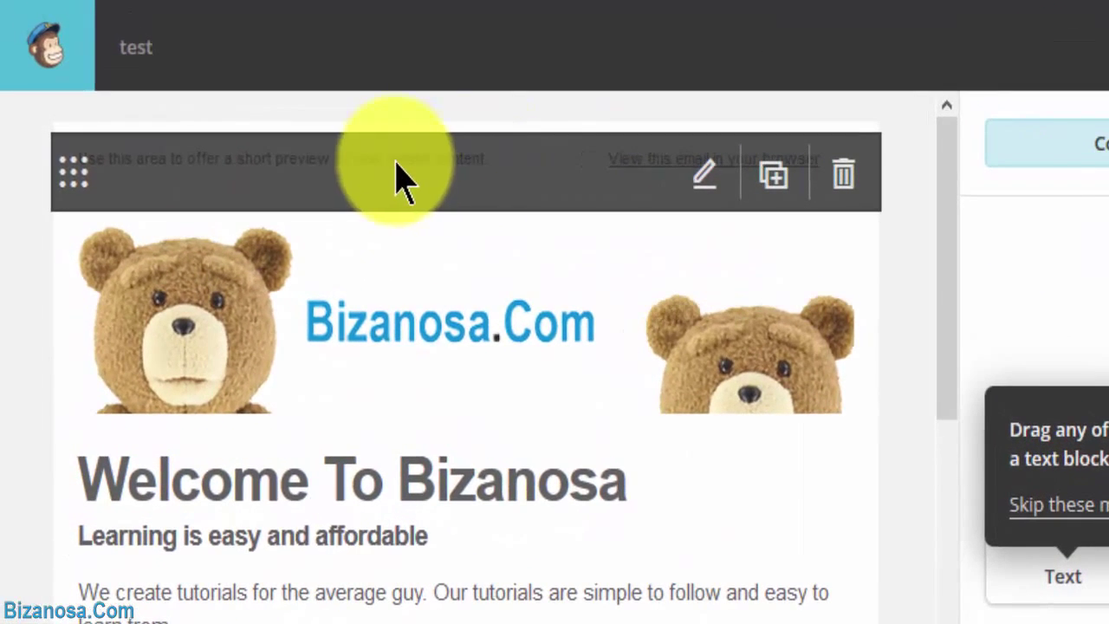
pyautogui.click(709, 179)
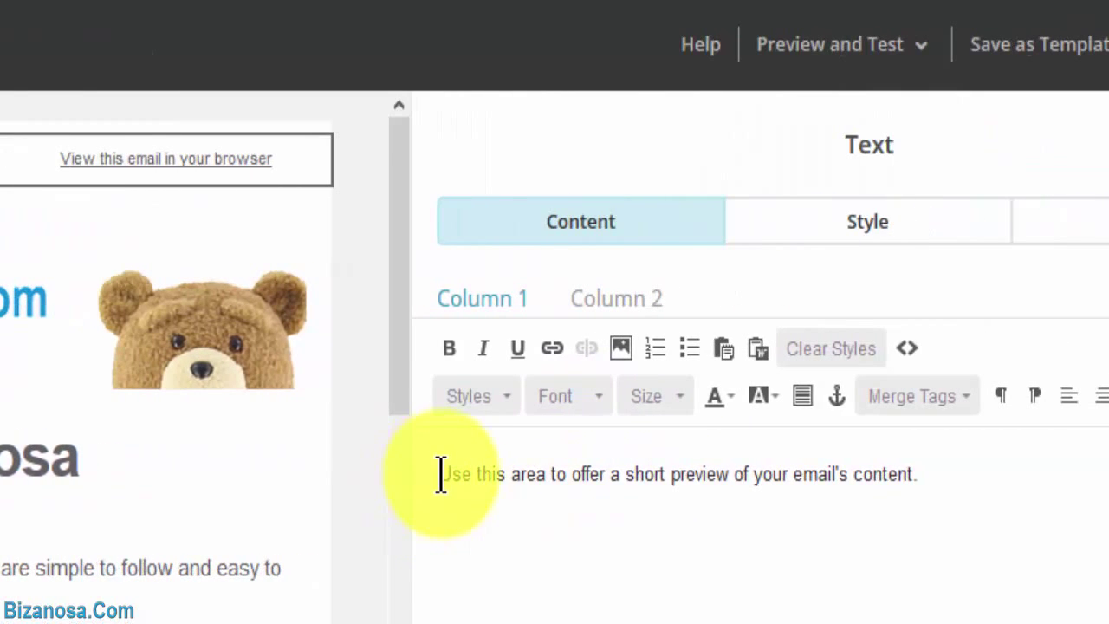
pyautogui.moveTo(442, 474); pyautogui.dragTo(906, 467)
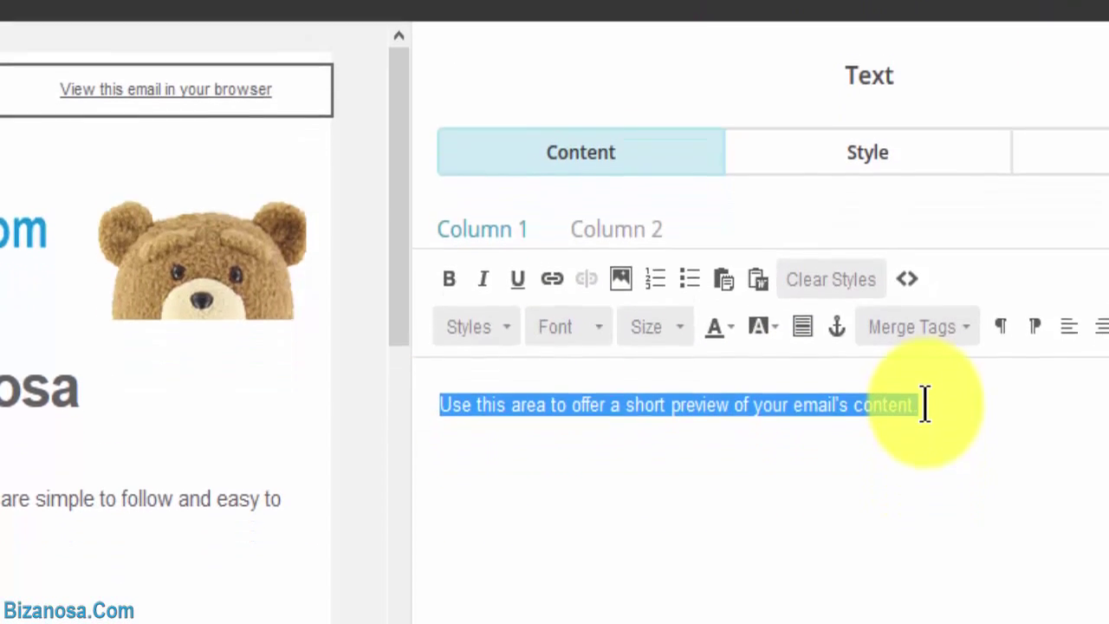
pyautogui.press('BackSpace')
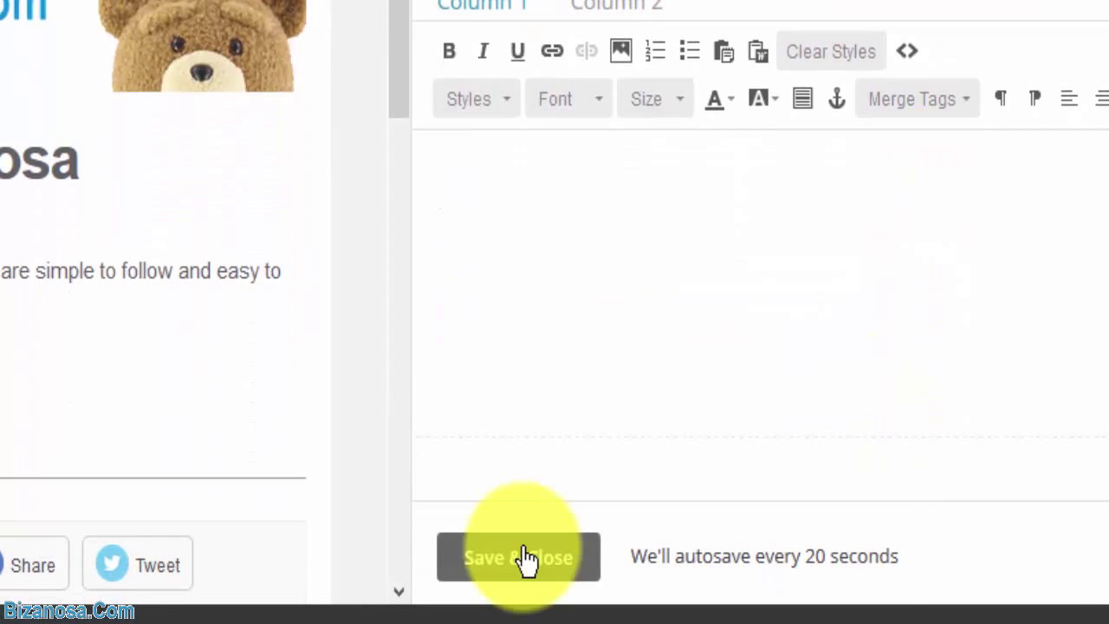
pyautogui.click(1026, 611)
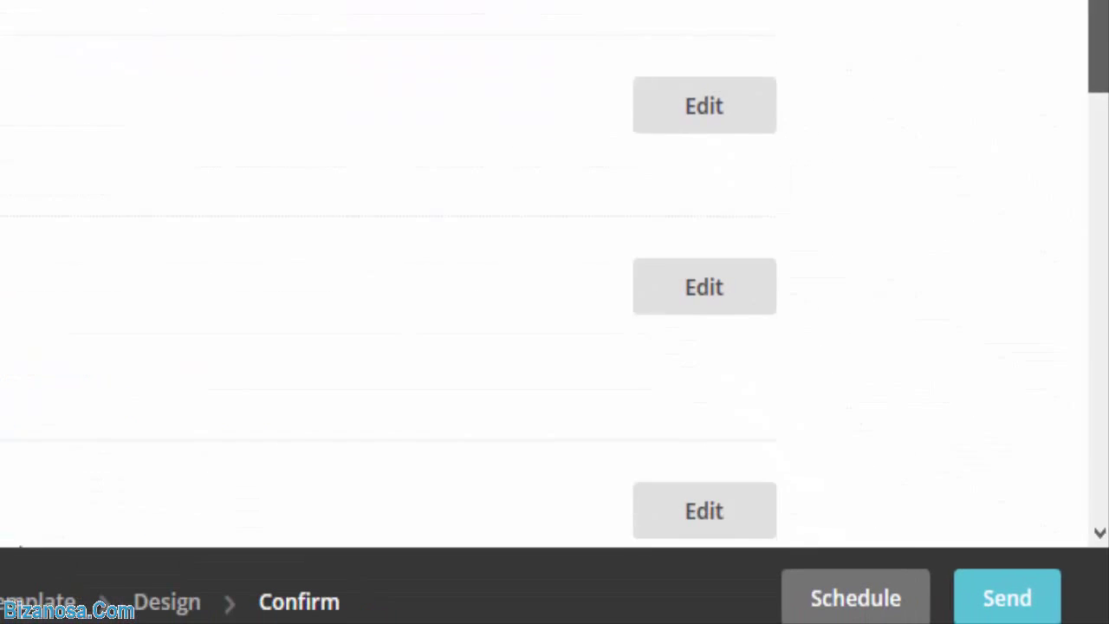
# Send the campaign now to the 5 Bizanosa 2 subscribers.
pyautogui.scroll(-1, 1084, 99)
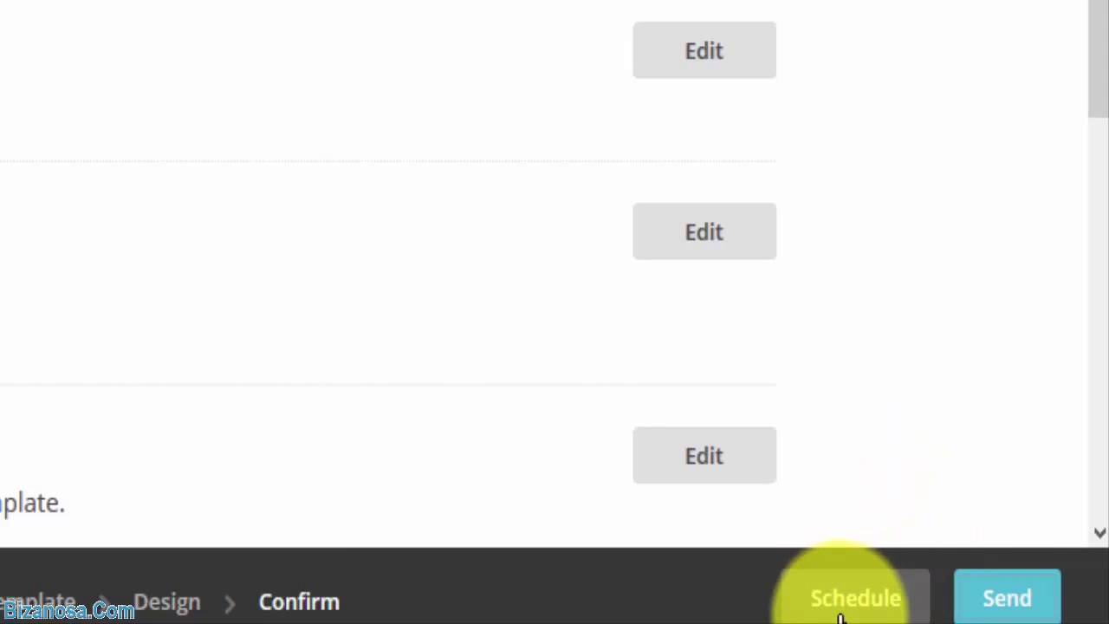
pyautogui.click(1005, 606)
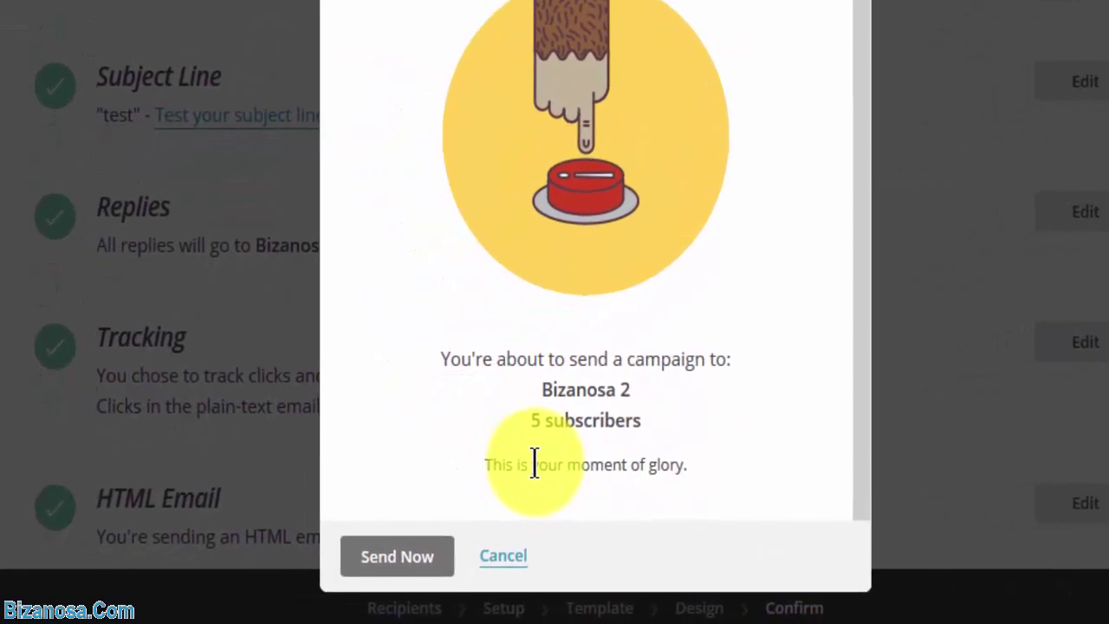
pyautogui.click(387, 559)
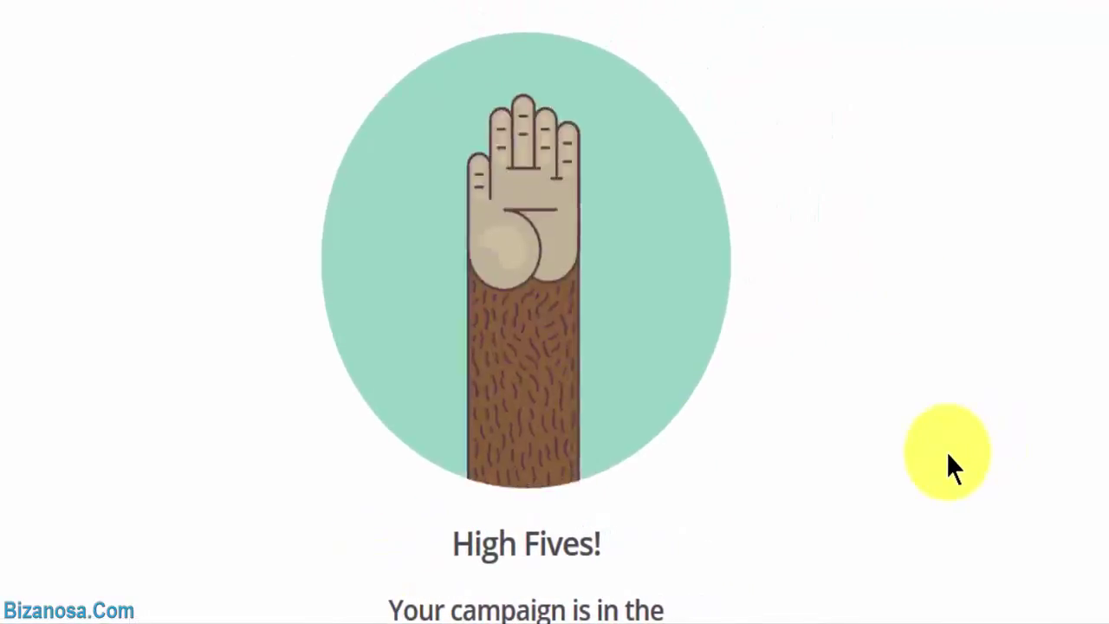
# Scroll down the 'High Fives!' send confirmation page.
pyautogui.scroll(-5, 1090, 130)
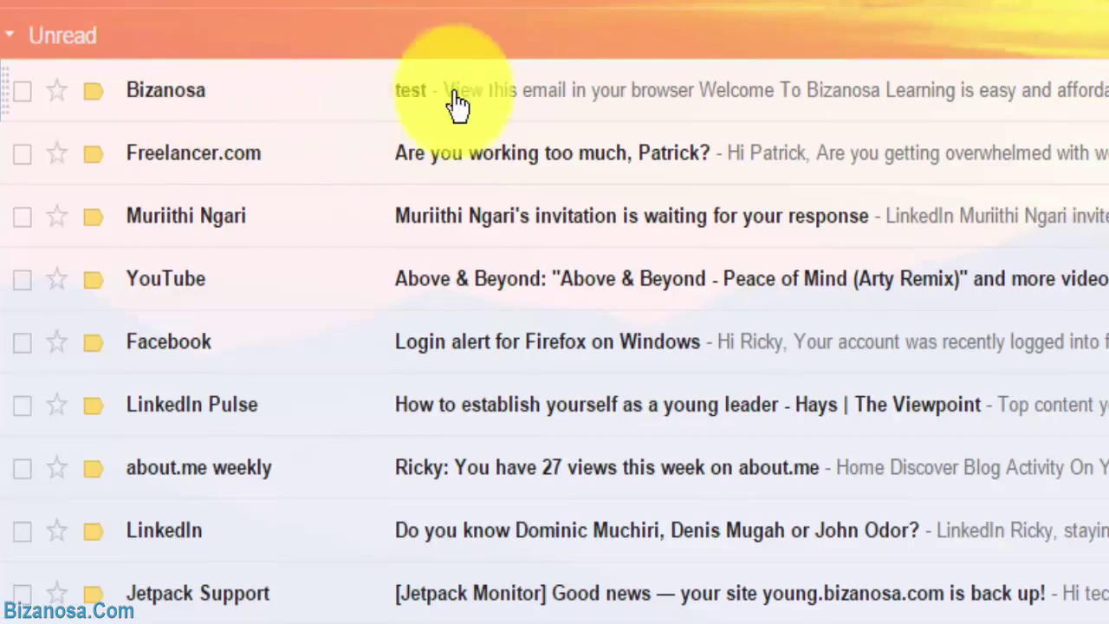
# Open the Bizanosa 'test' email in the Gmail inbox.
pyautogui.click(191, 97)
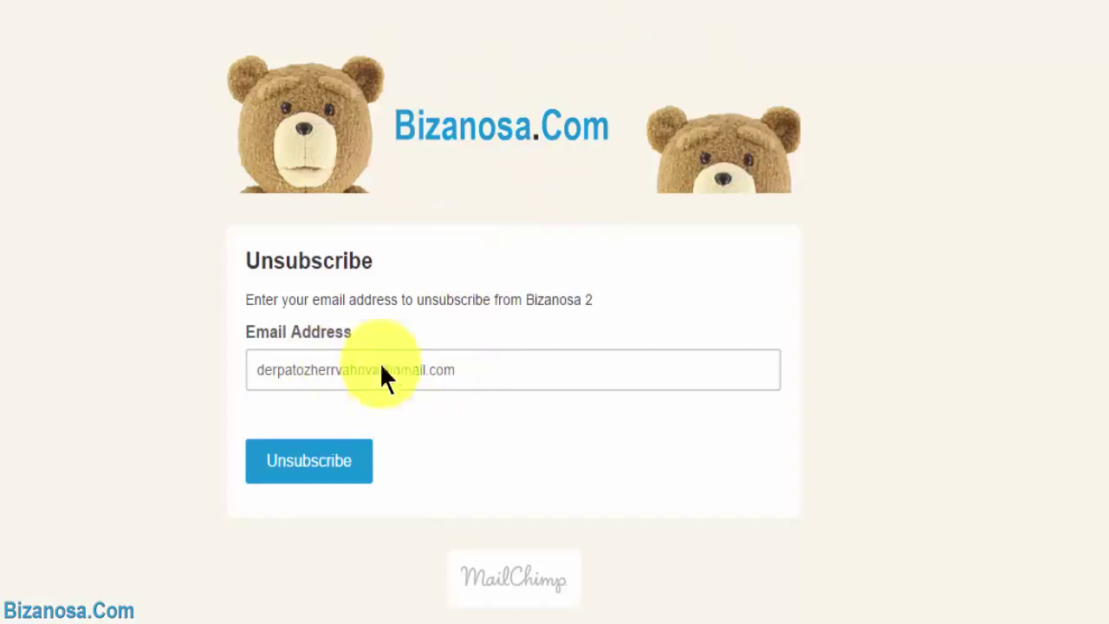
# Unsubscribe the address from Bizanosa 2, then submit the Update Profile preferences form.
pyautogui.click(300, 462)
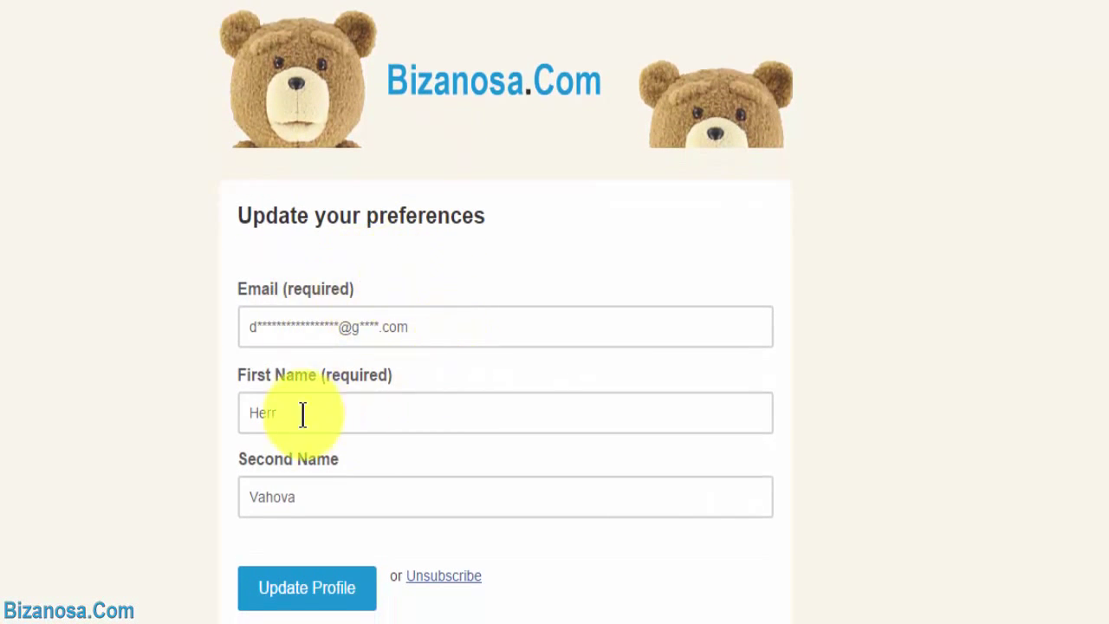
pyautogui.click(296, 594)
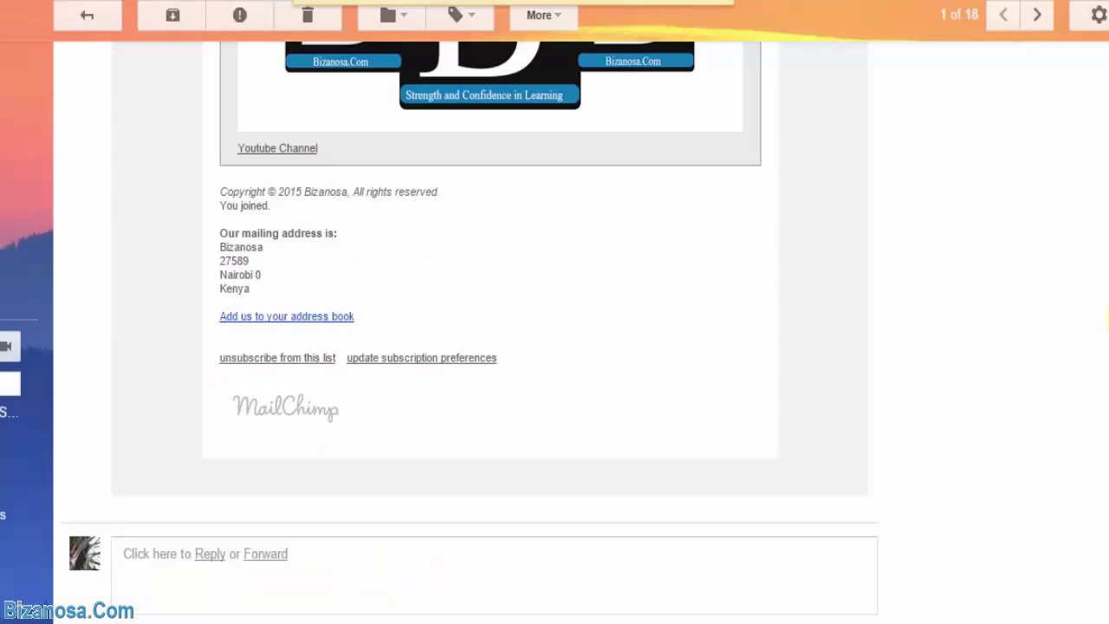
# Scroll the received email in Gmail back up to the top.
pyautogui.scroll(1, 470, 332)
pyautogui.scroll(15, 490, 330)
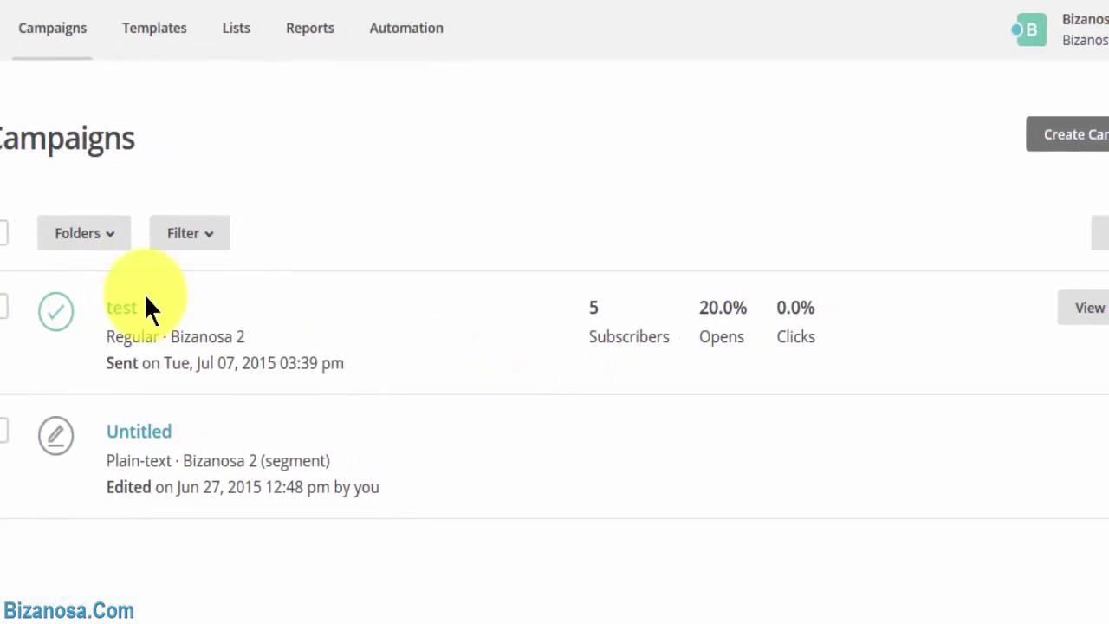
# Open the 'test' campaign report and review its stats: 1 open, 0 clicks, 5 deliveries.
pyautogui.click(1046, 314)
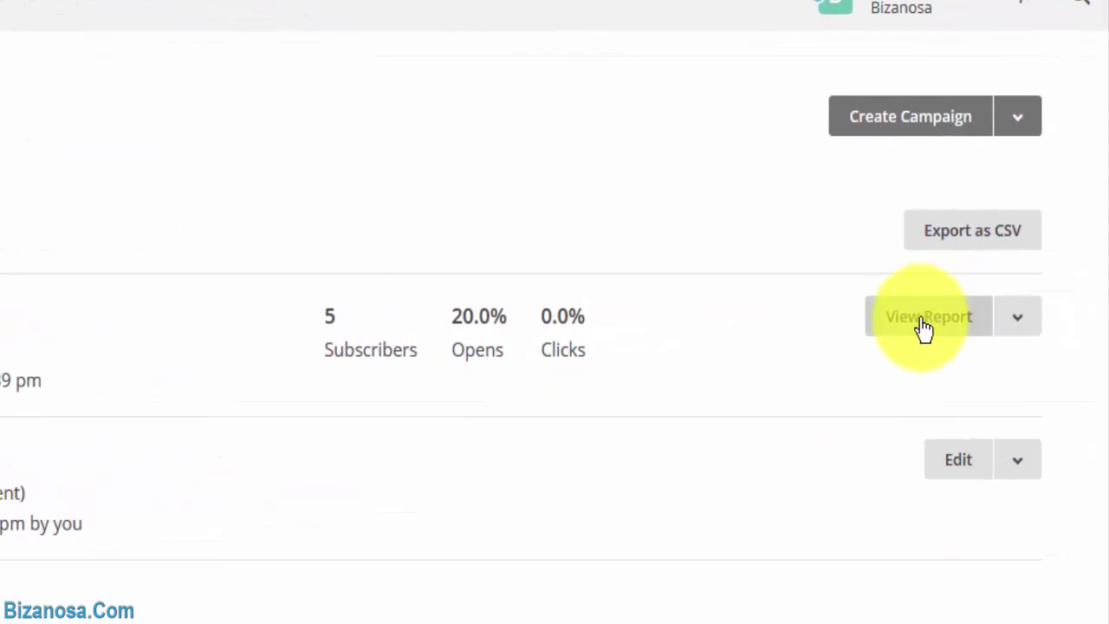
pyautogui.click(923, 325)
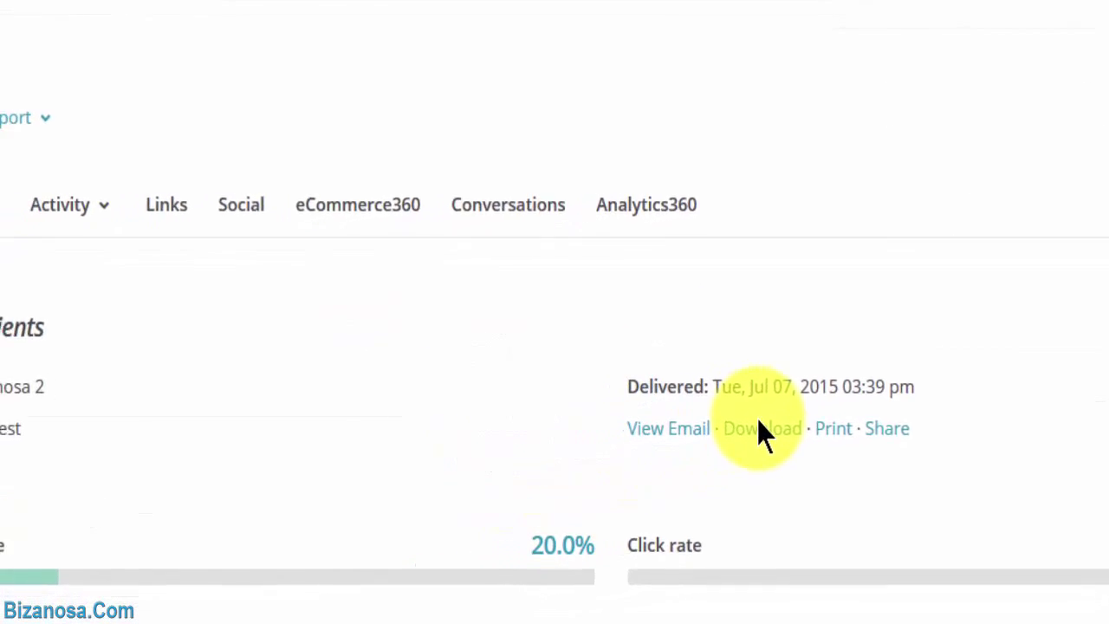
pyautogui.scroll(-3, 852, 398)
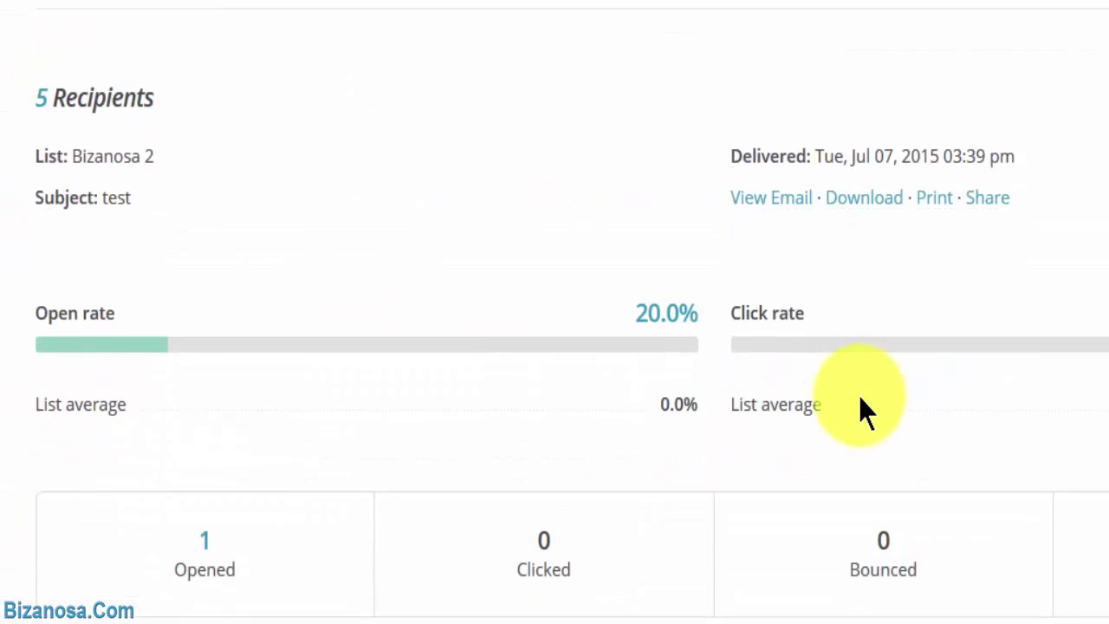
pyautogui.scroll(-1, 859, 396)
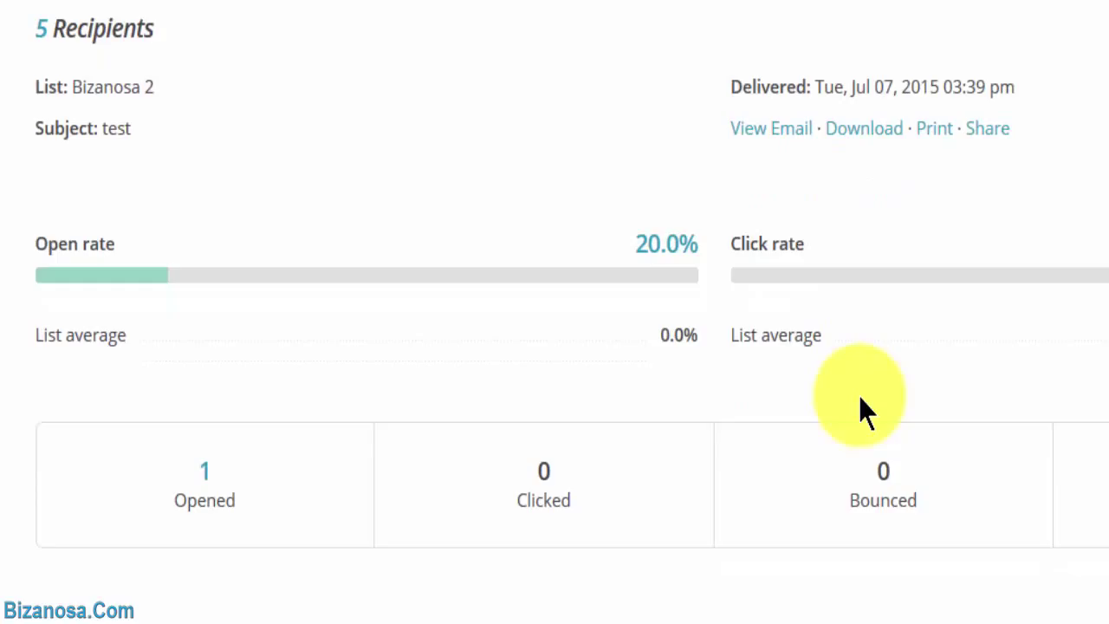
pyautogui.scroll(-2, 859, 396)
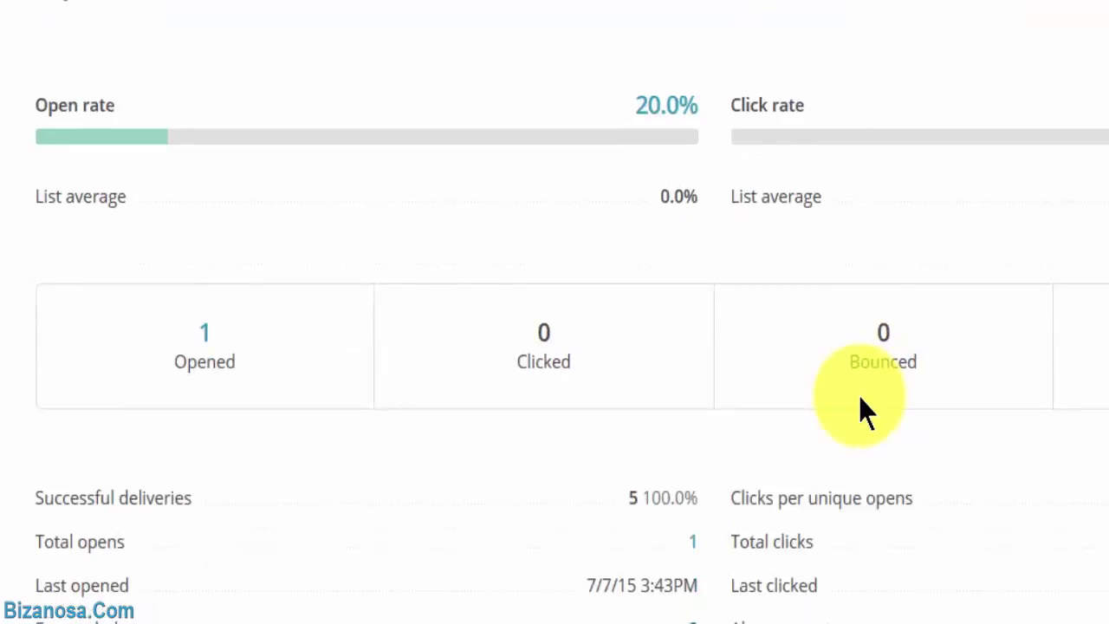
pyautogui.scroll(-1, 859, 396)
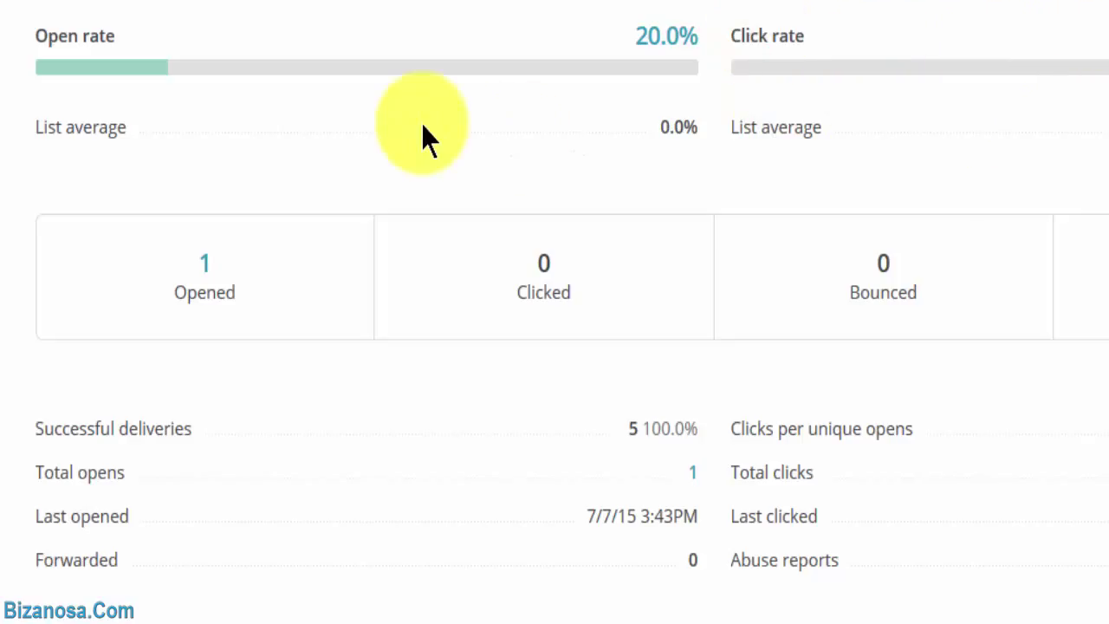
pyautogui.scroll(-2, 424, 139)
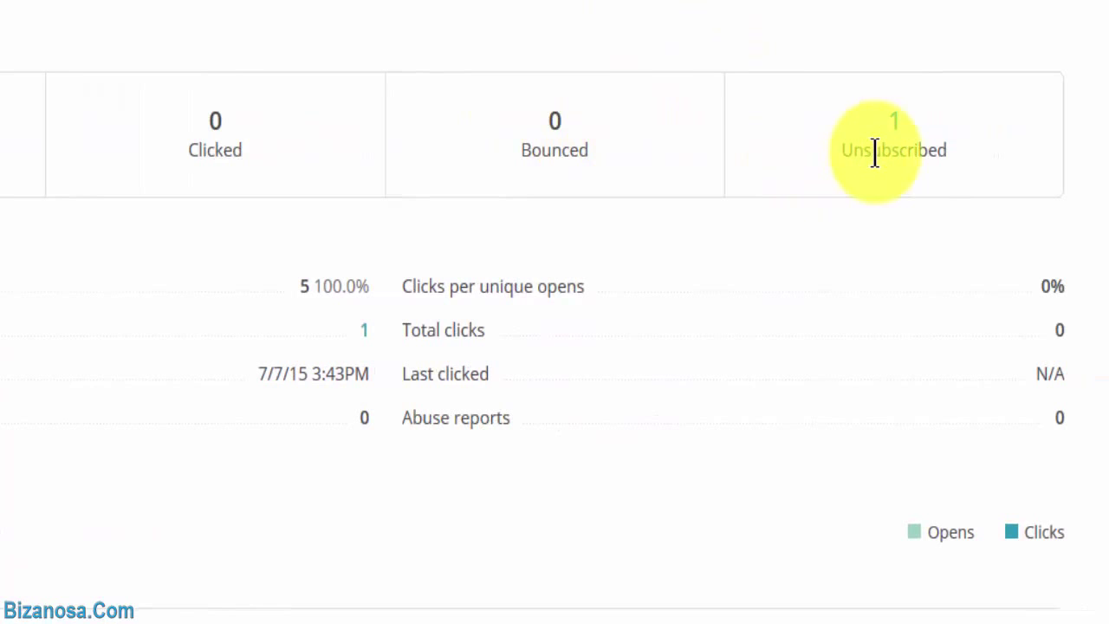
pyautogui.scroll(-2, 40, 302)
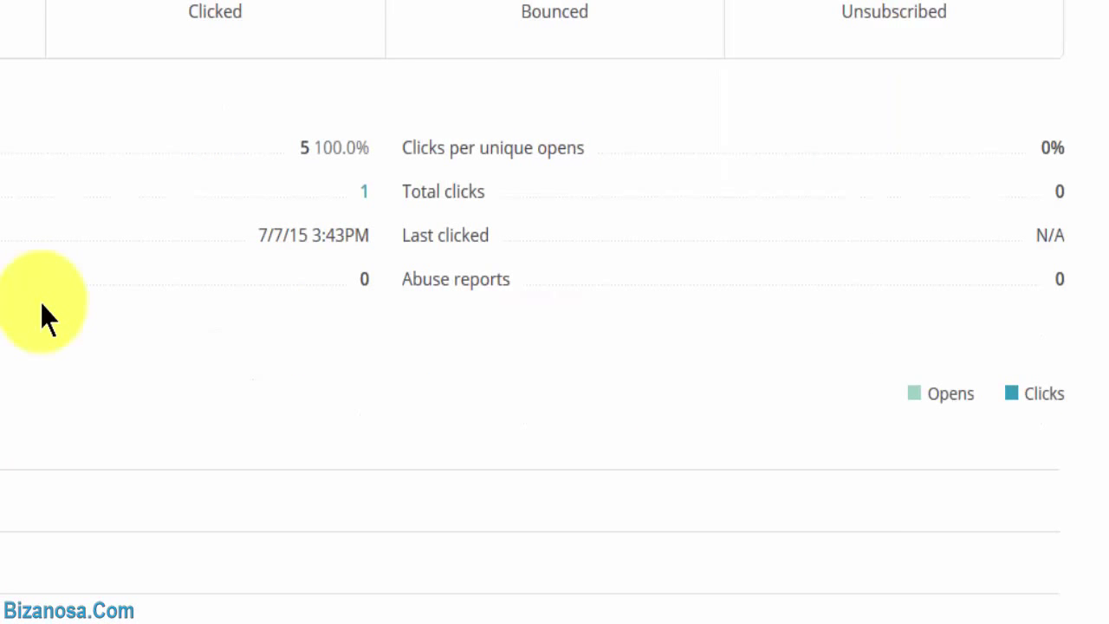
pyautogui.scroll(-1, 40, 303)
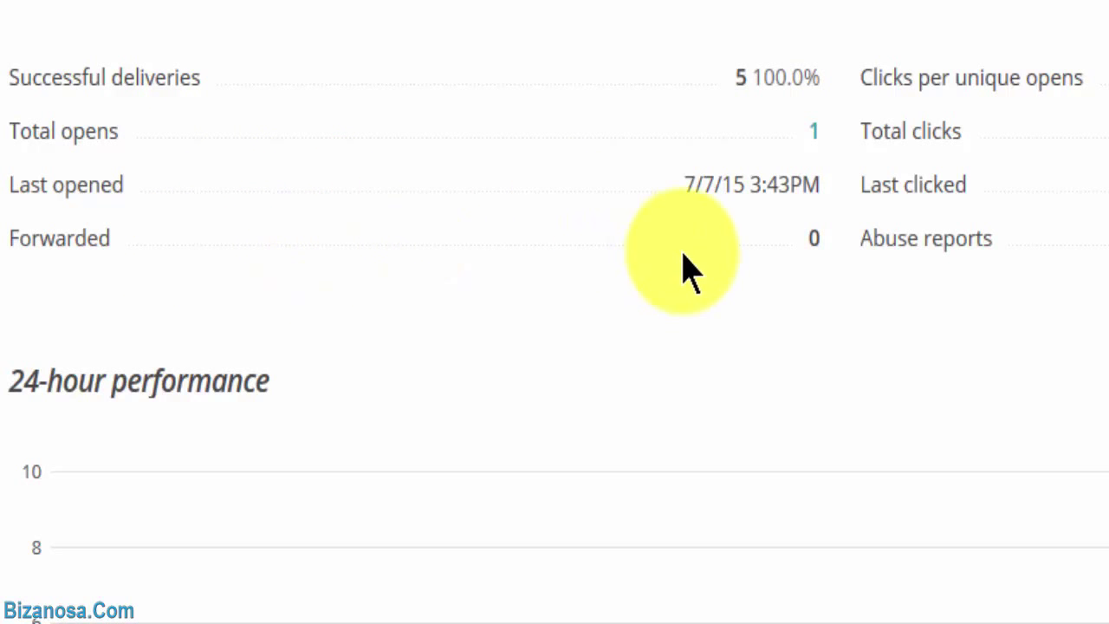
pyautogui.scroll(-3, 555, 347)
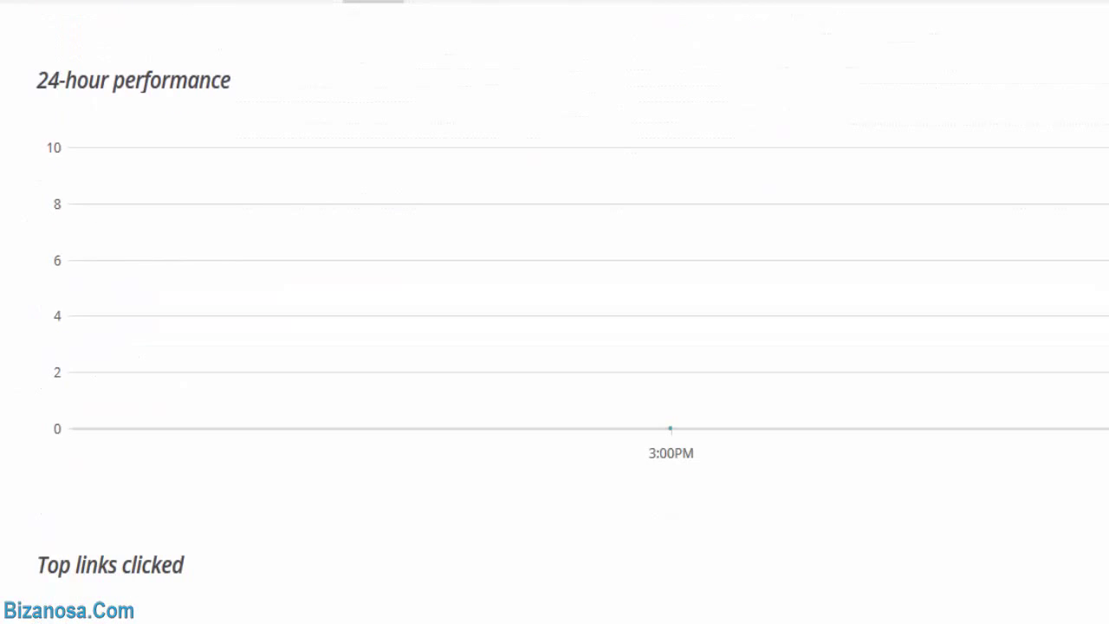
pyautogui.scroll(-5, 554, 347)
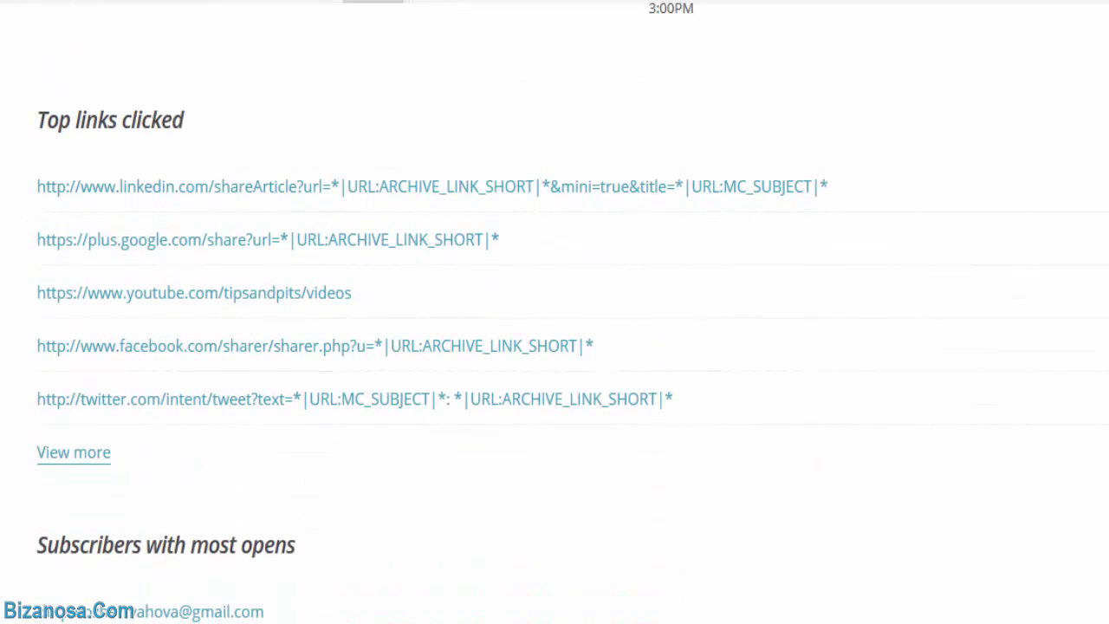
pyautogui.scroll(-5, 554, 347)
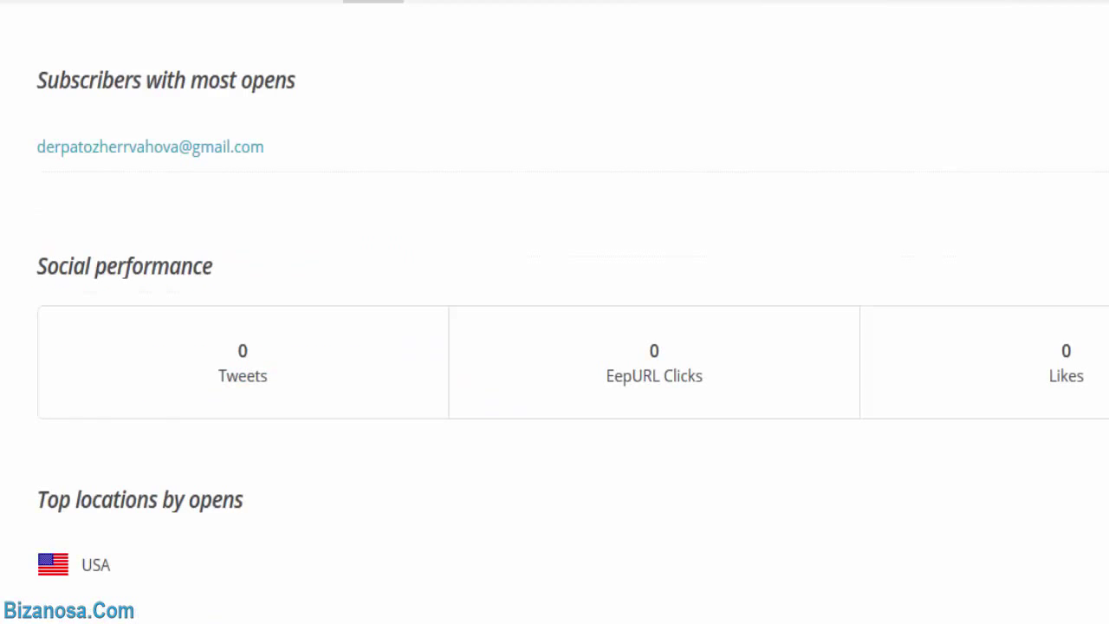
pyautogui.scroll(15, 555, 347)
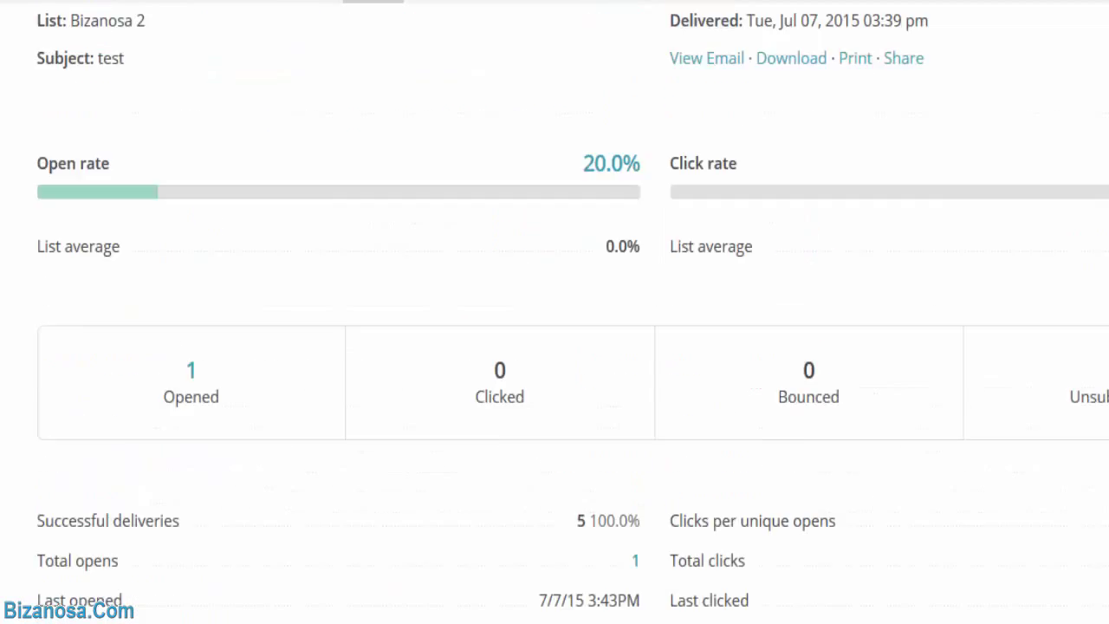
pyautogui.scroll(3, 554, 347)
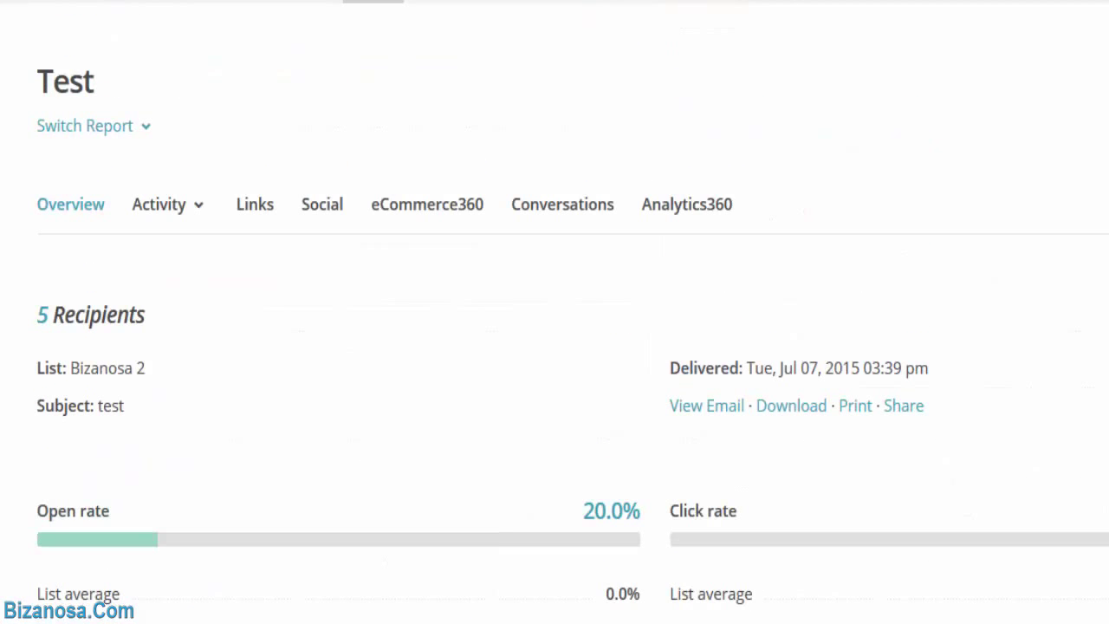
pyautogui.scroll(-2, 554, 347)
pyautogui.scroll(2, 554, 346)
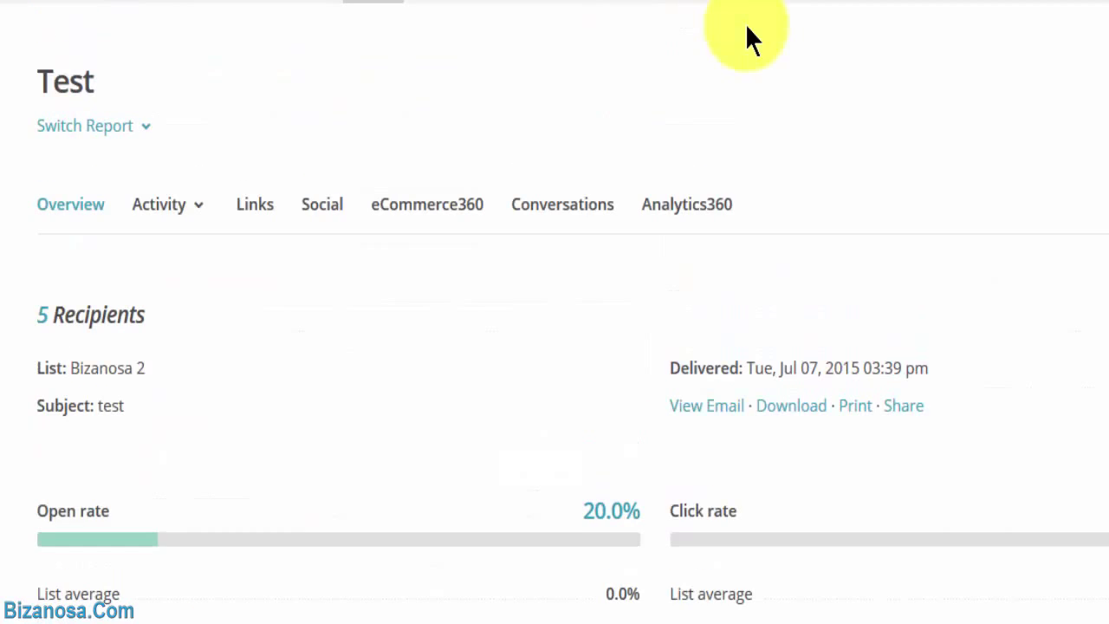